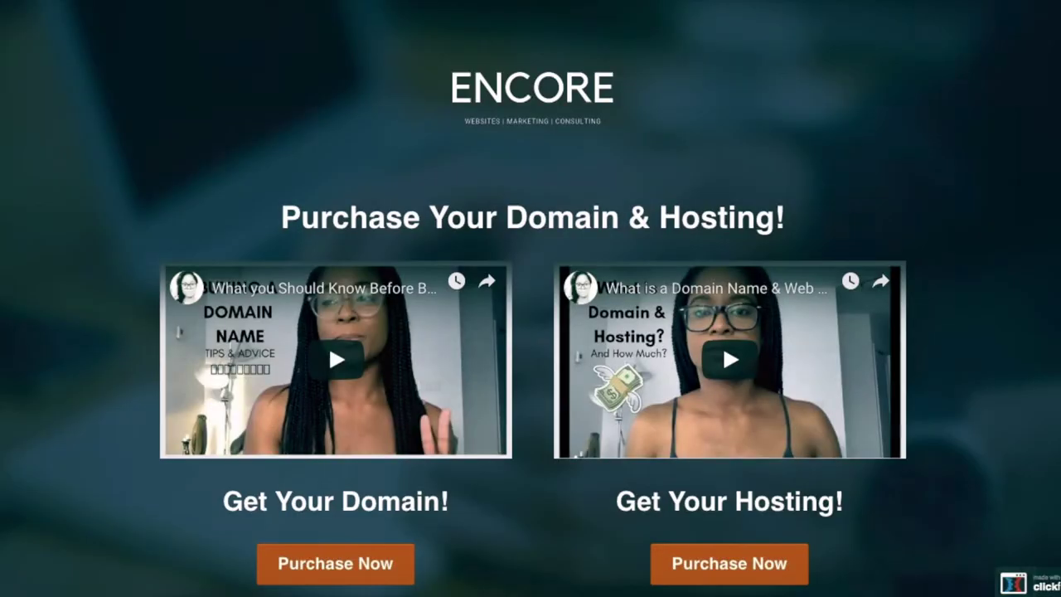
- Look over the ENCORE home page and open the store to buy a domain
{"action": "scroll", "coordinate": [718, 223], "scroll_direction": "down", "scroll_amount": 8}
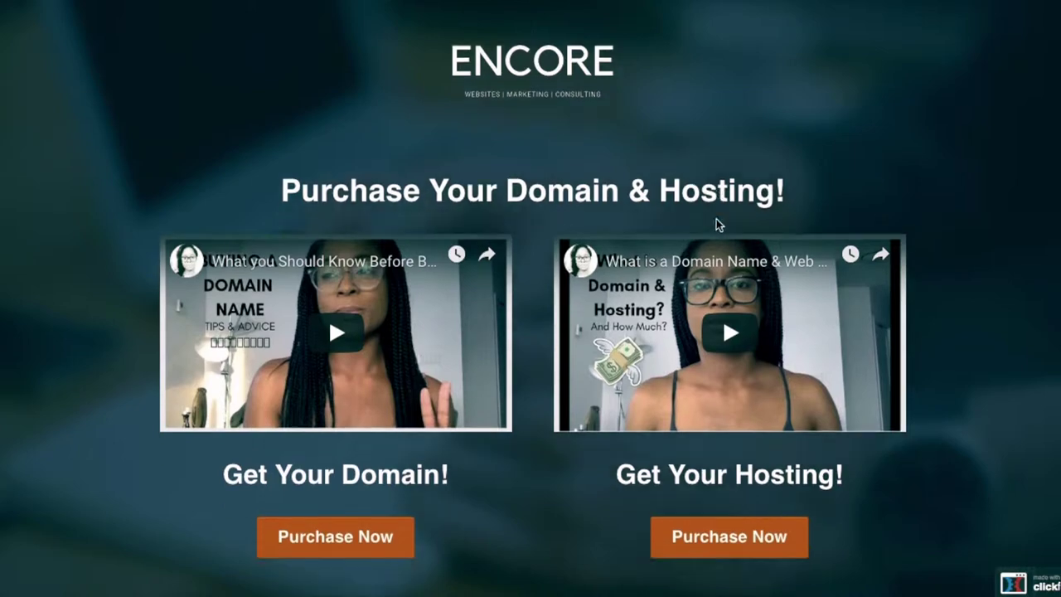
{"action": "scroll", "coordinate": [717, 219], "scroll_direction": "up", "scroll_amount": 8}
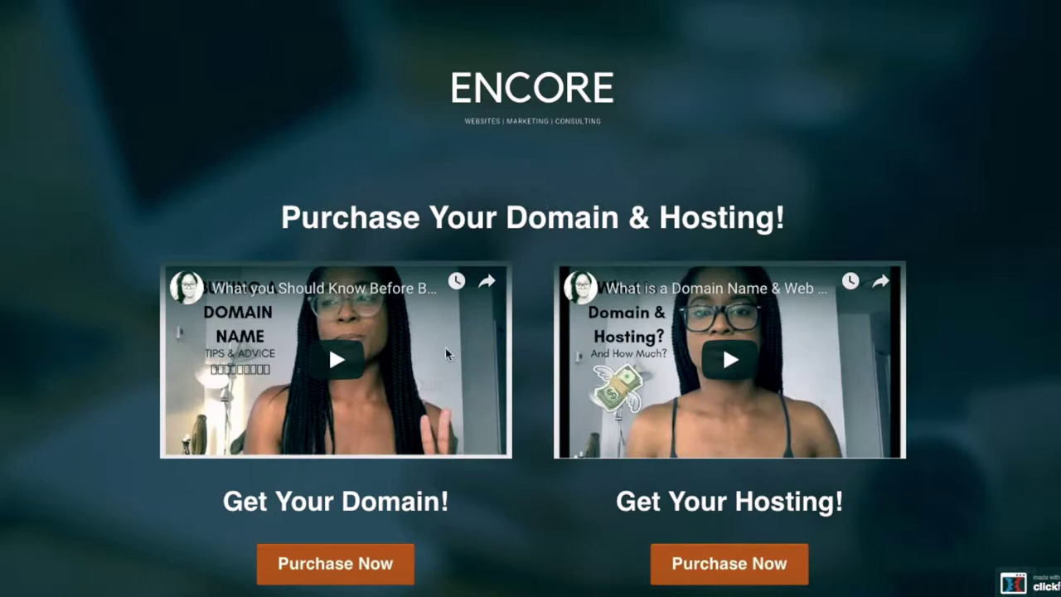
{"action": "scroll", "coordinate": [448, 354], "scroll_direction": "down", "scroll_amount": 2}
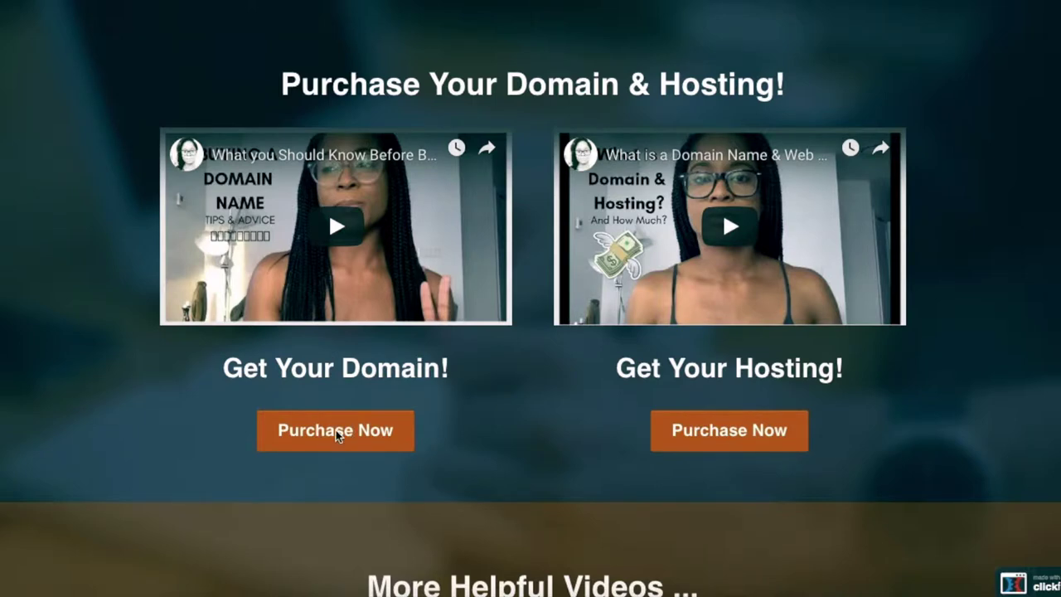
{"action": "left_click", "coordinate": [333, 432]}
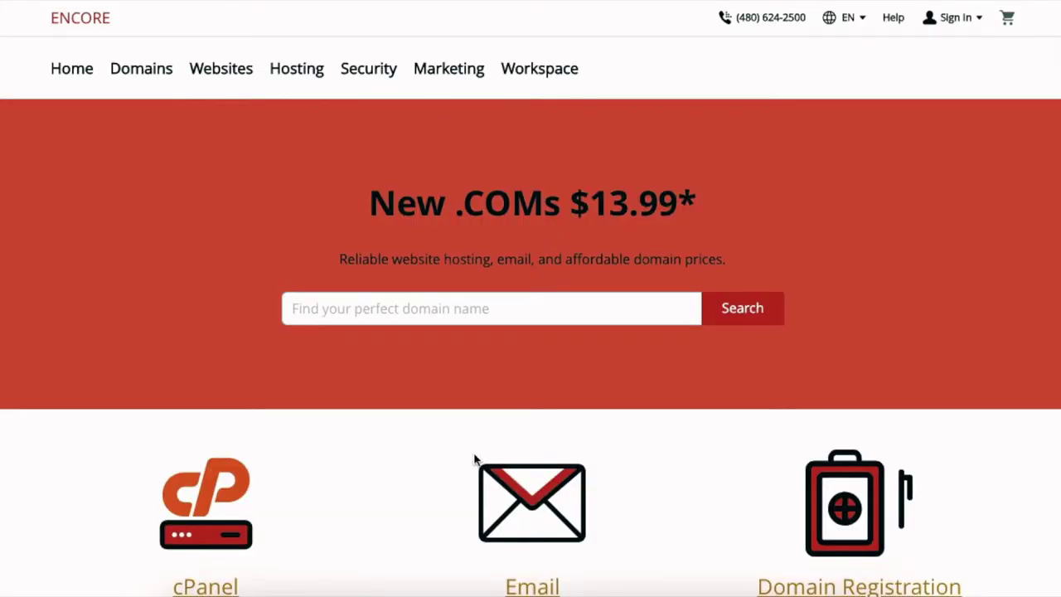
{"action": "scroll", "coordinate": [536, 419], "scroll_direction": "down", "scroll_amount": 10}
{"action": "scroll", "coordinate": [534, 417], "scroll_direction": "up", "scroll_amount": 10}
{"action": "left_click", "coordinate": [371, 309]}
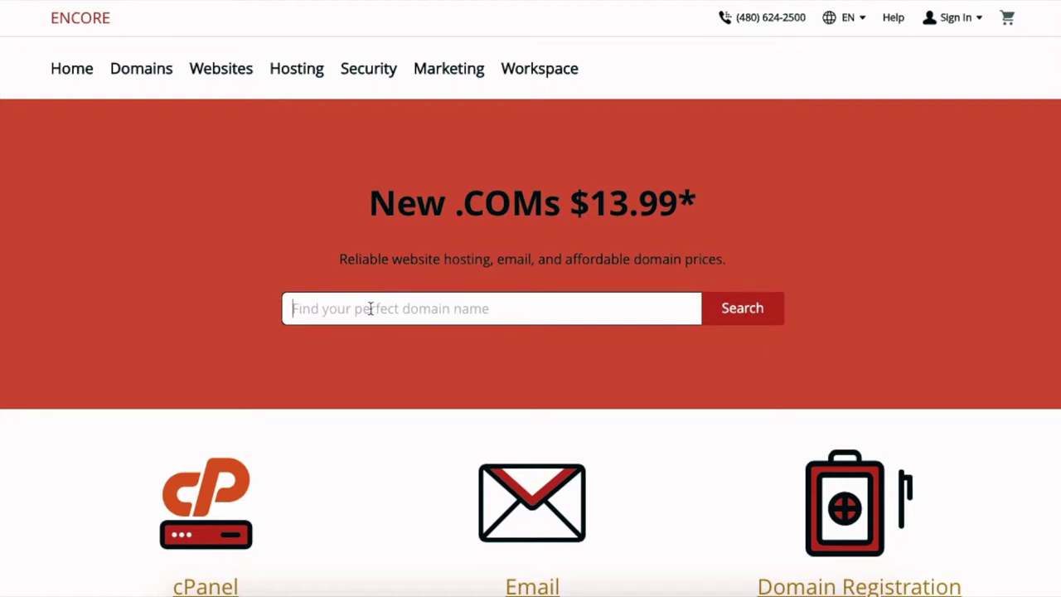
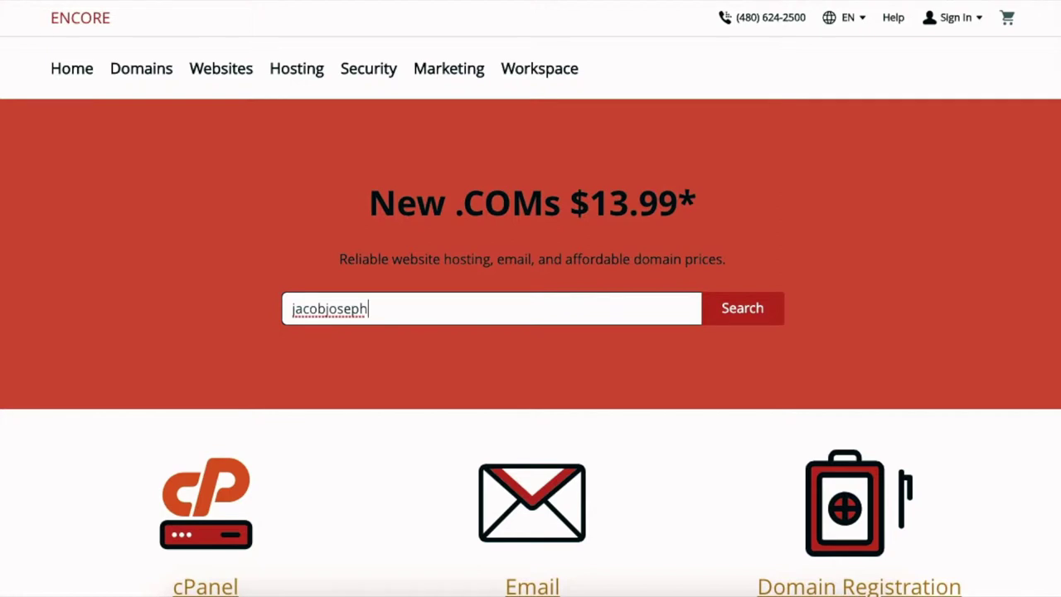
{"action": "key", "text": "Return"}
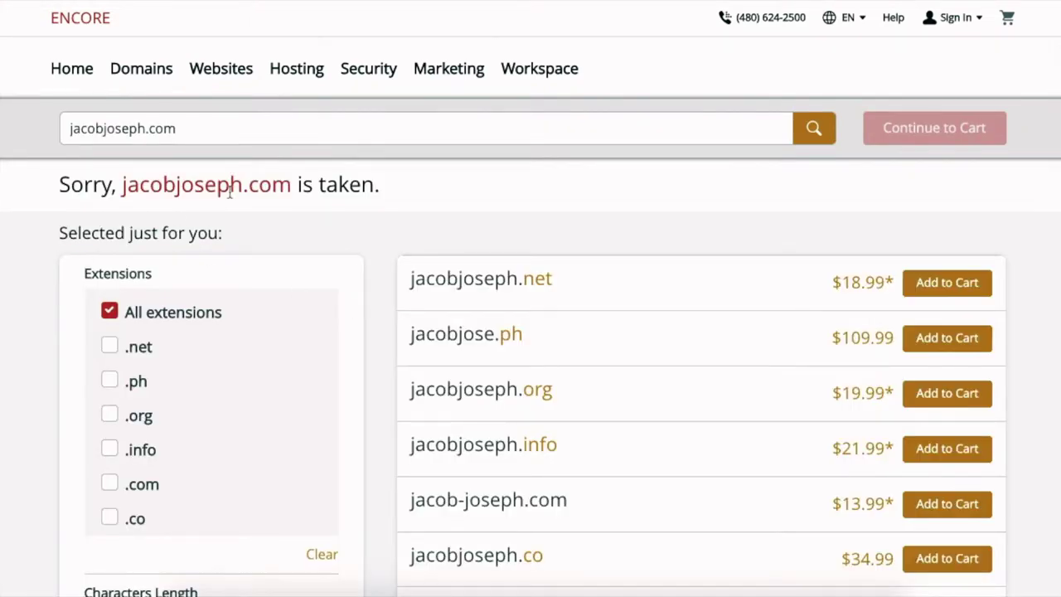
{"action": "left_click", "coordinate": [101, 129]}
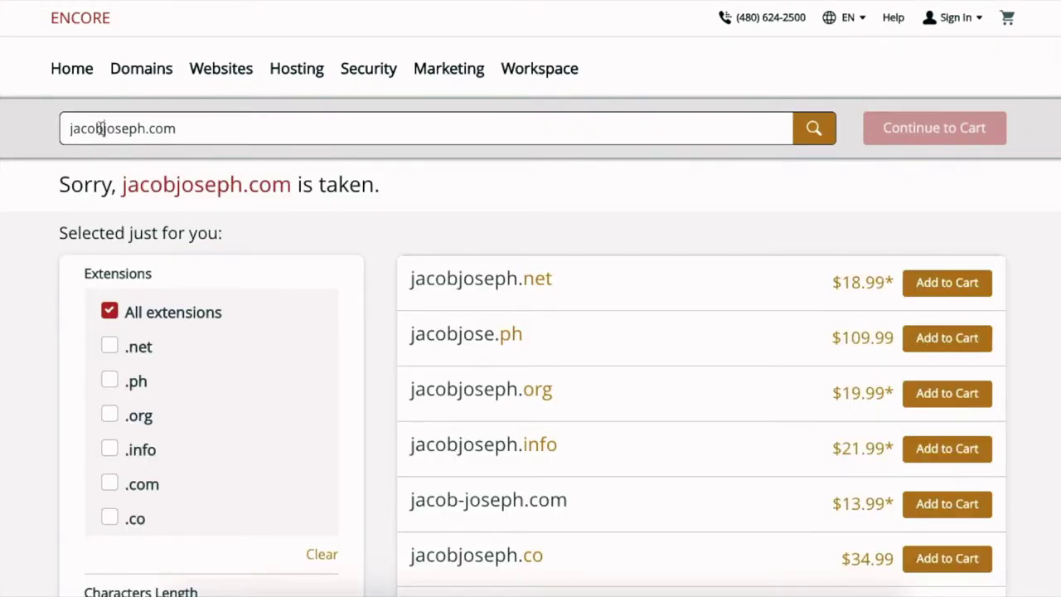
{"action": "type", "text": "king"}
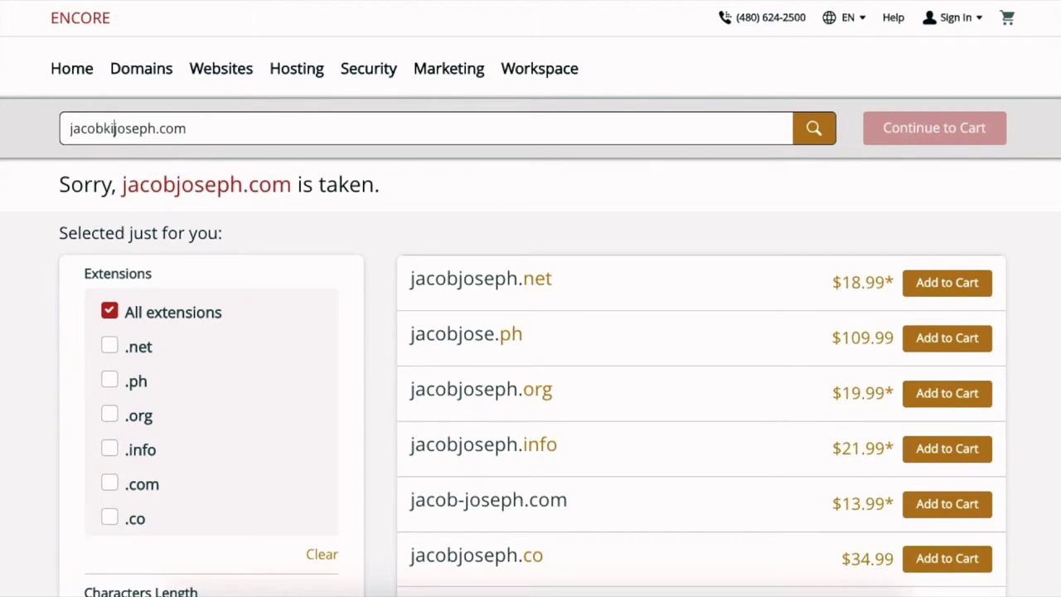
{"action": "key", "text": "Return"}
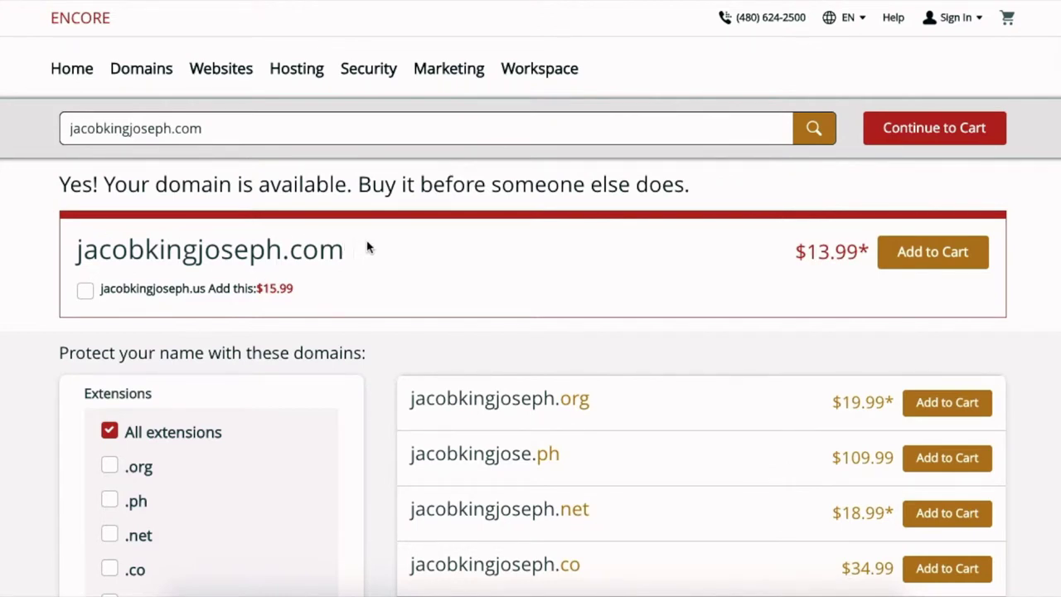
{"action": "left_click", "coordinate": [953, 258]}
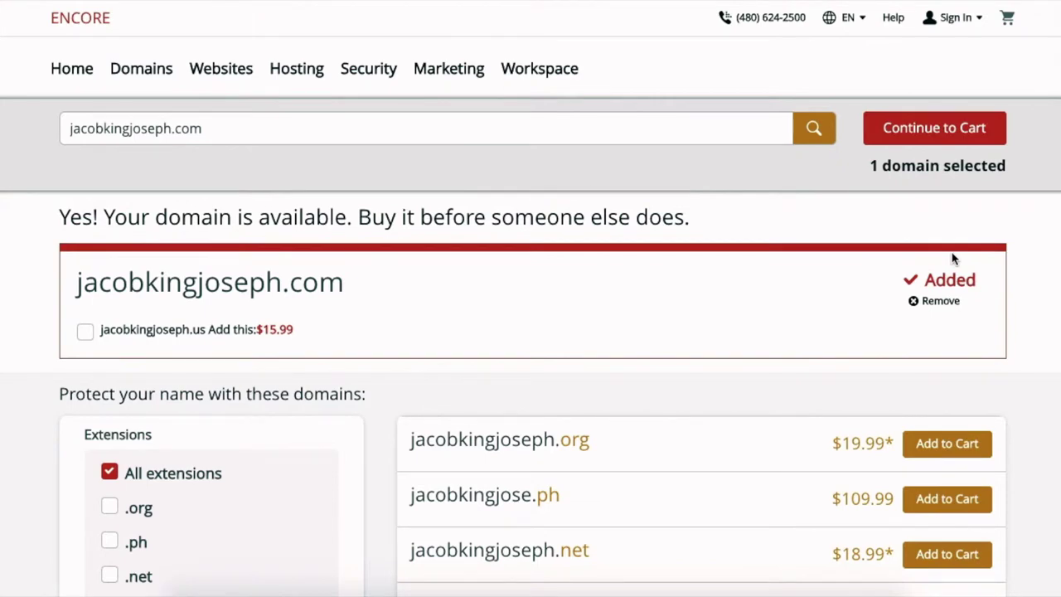
{"action": "scroll", "coordinate": [679, 222], "scroll_direction": "down", "scroll_amount": 3}
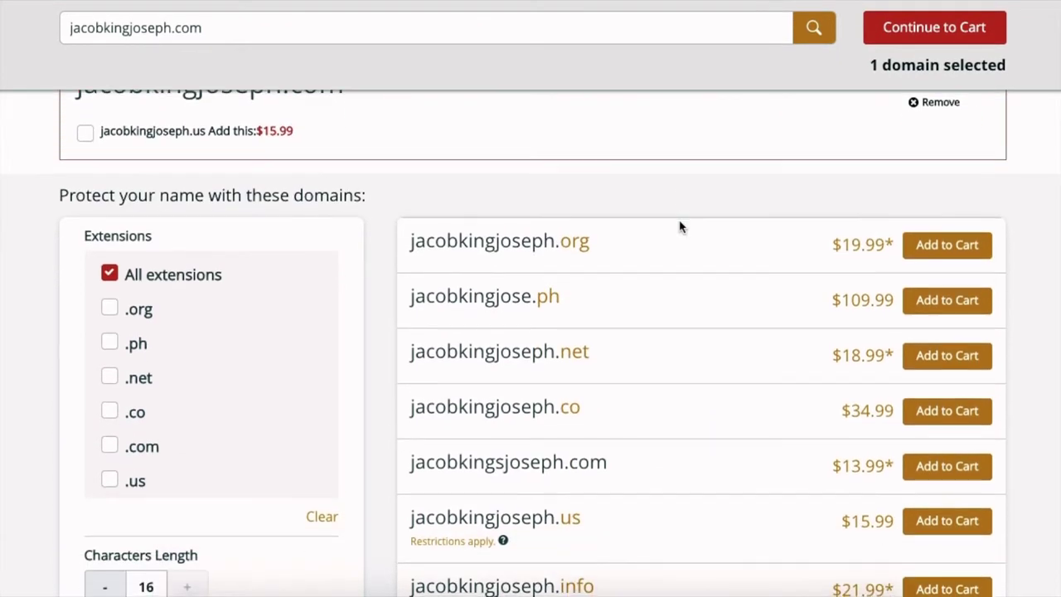
{"action": "scroll", "coordinate": [680, 226], "scroll_direction": "down", "scroll_amount": 2}
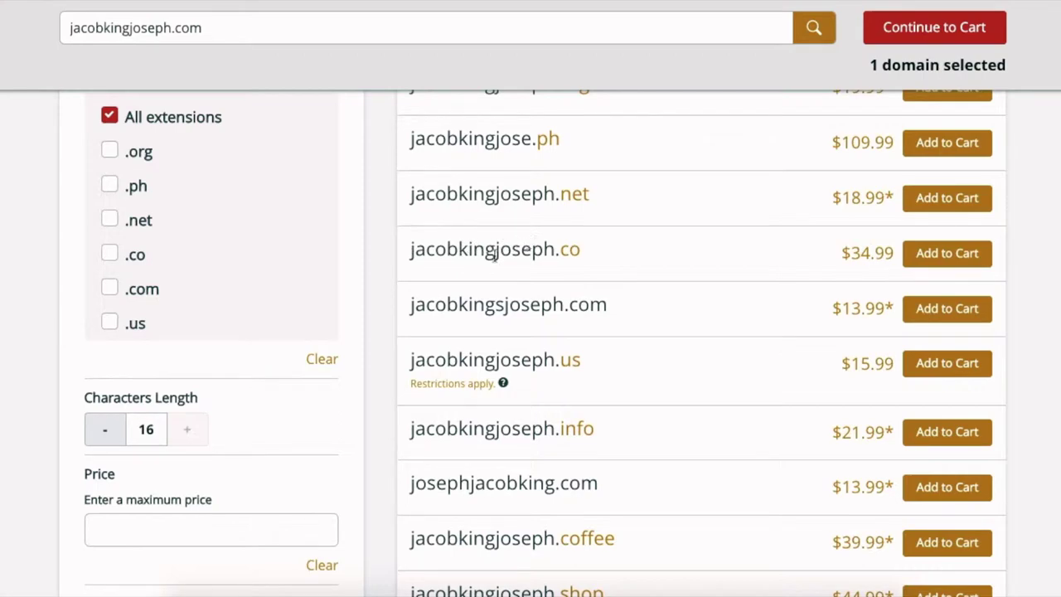
{"action": "scroll", "coordinate": [632, 511], "scroll_direction": "down", "scroll_amount": 4}
{"action": "scroll", "coordinate": [632, 512], "scroll_direction": "down", "scroll_amount": 4}
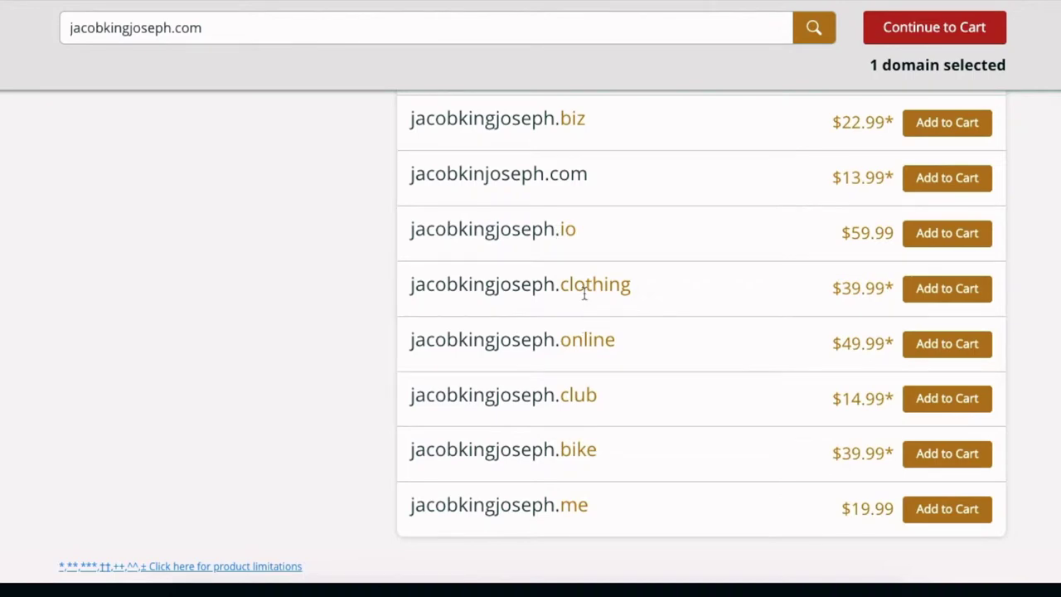
{"action": "scroll", "coordinate": [602, 366], "scroll_direction": "up", "scroll_amount": 15}
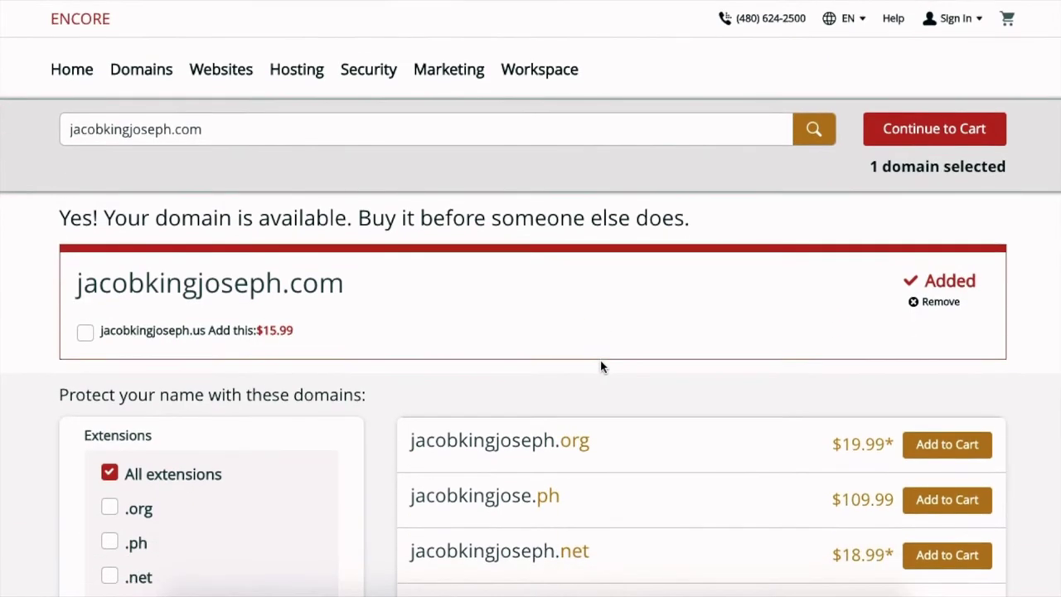
{"action": "mouse_move", "coordinate": [492, 580]}
{"action": "scroll", "coordinate": [521, 507], "scroll_direction": "down", "scroll_amount": 10}
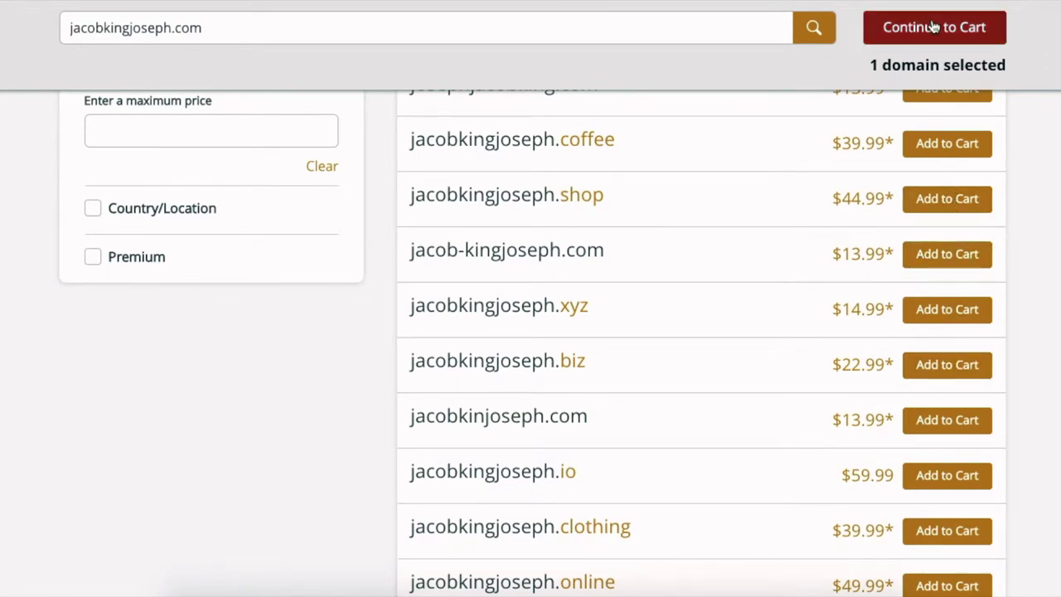
{"action": "scroll", "coordinate": [939, 69], "scroll_direction": "up", "scroll_amount": 10}
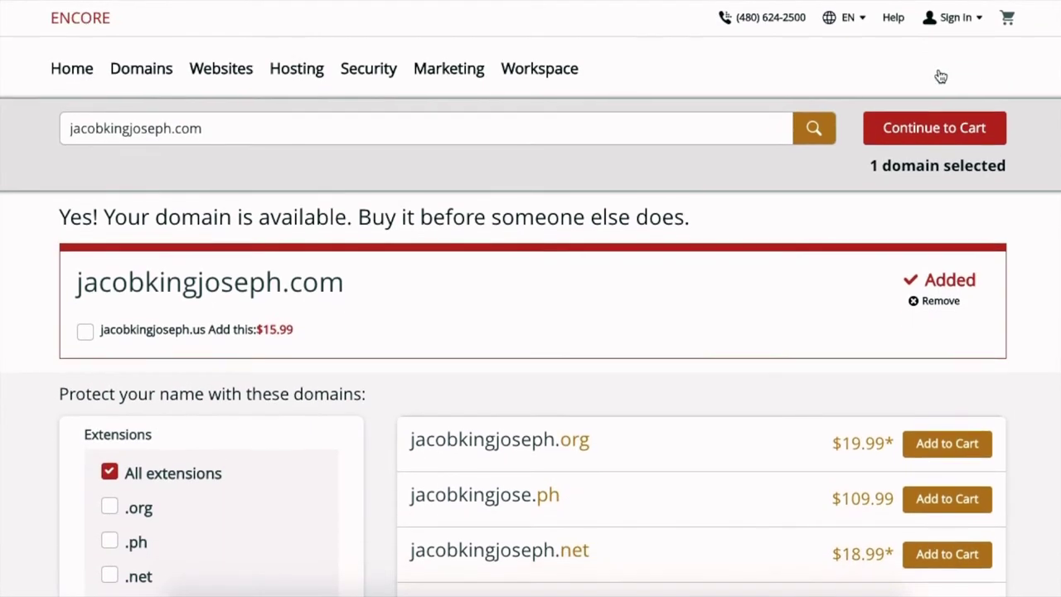
- Go to the cart and review the Privacy Protection details
{"action": "left_click", "coordinate": [934, 128]}
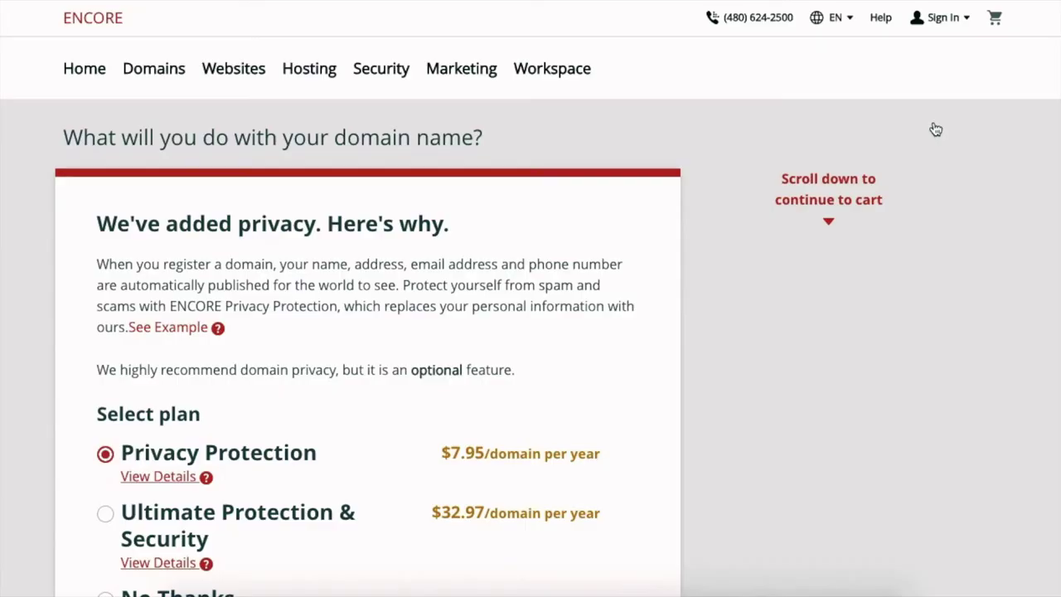
{"action": "scroll", "coordinate": [581, 301], "scroll_direction": "down", "scroll_amount": 3}
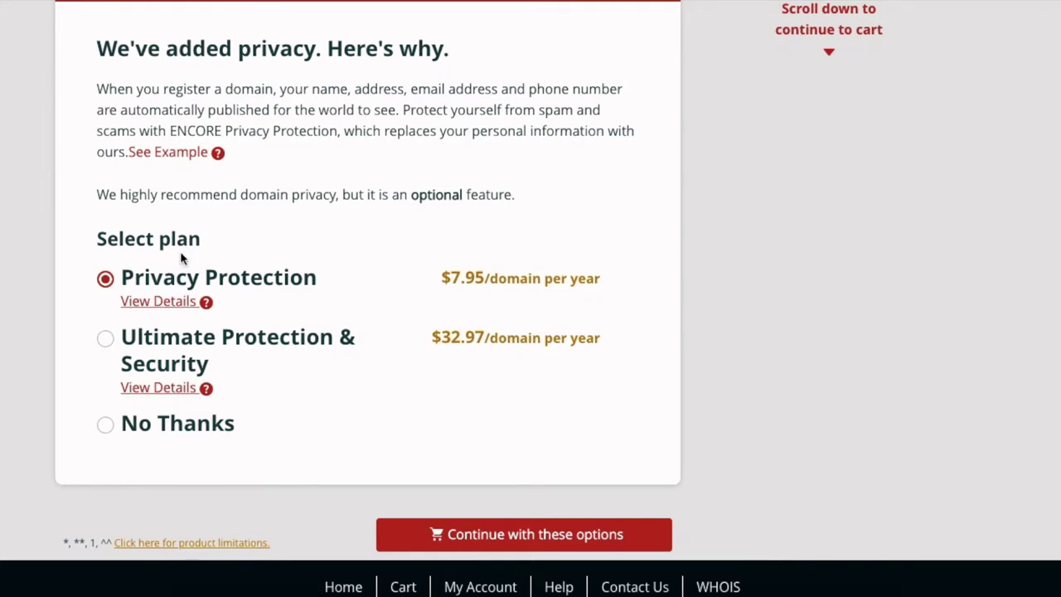
{"action": "left_click", "coordinate": [208, 310]}
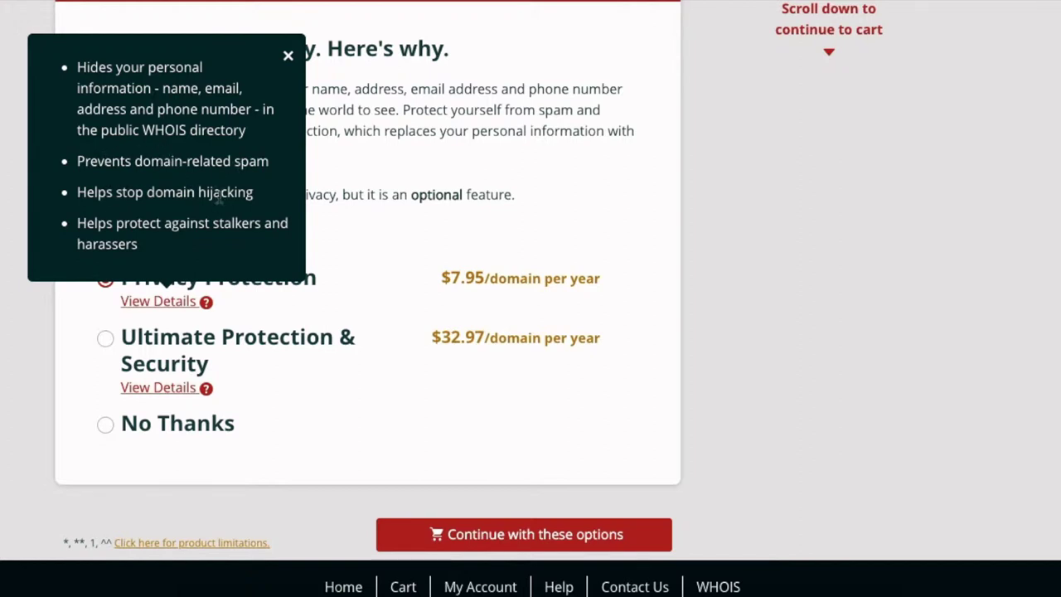
{"action": "left_click", "coordinate": [606, 290]}
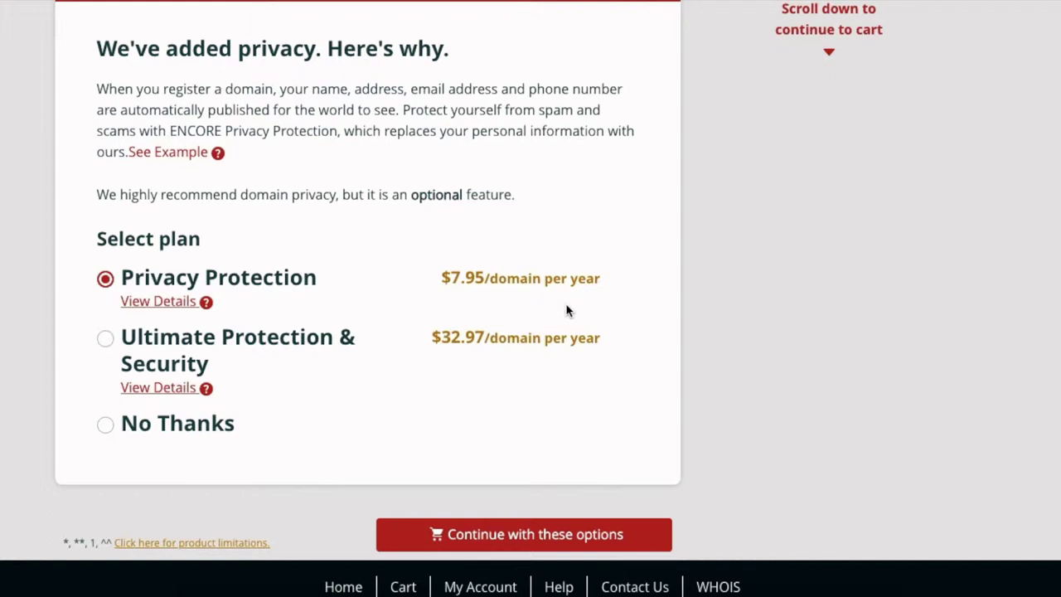
- Choose No Thanks for privacy protection and continue to checkout
{"action": "scroll", "coordinate": [567, 310], "scroll_direction": "down", "scroll_amount": 1}
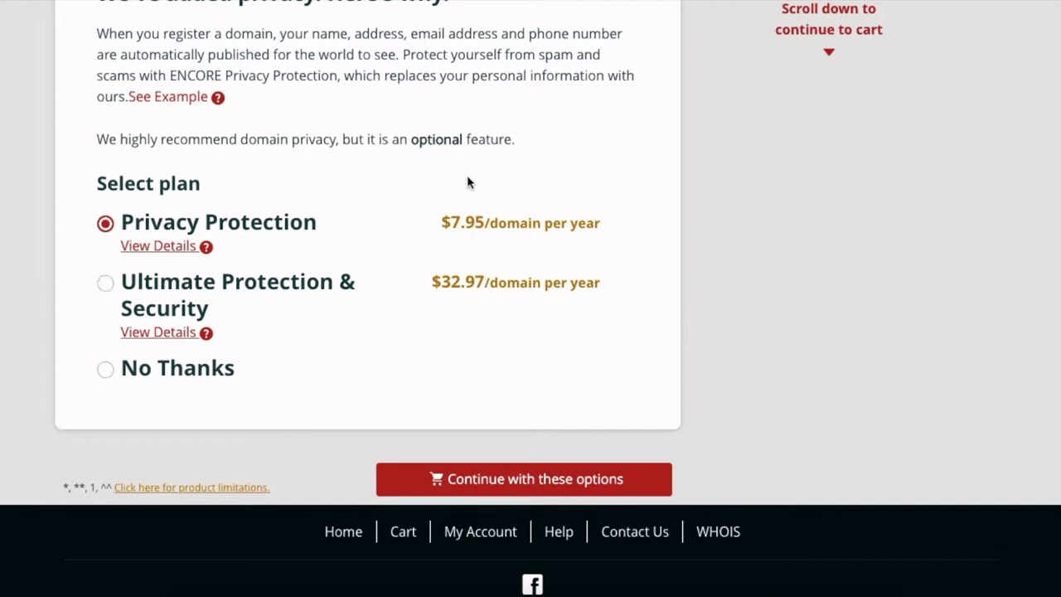
{"action": "scroll", "coordinate": [559, 320], "scroll_direction": "down", "scroll_amount": 1}
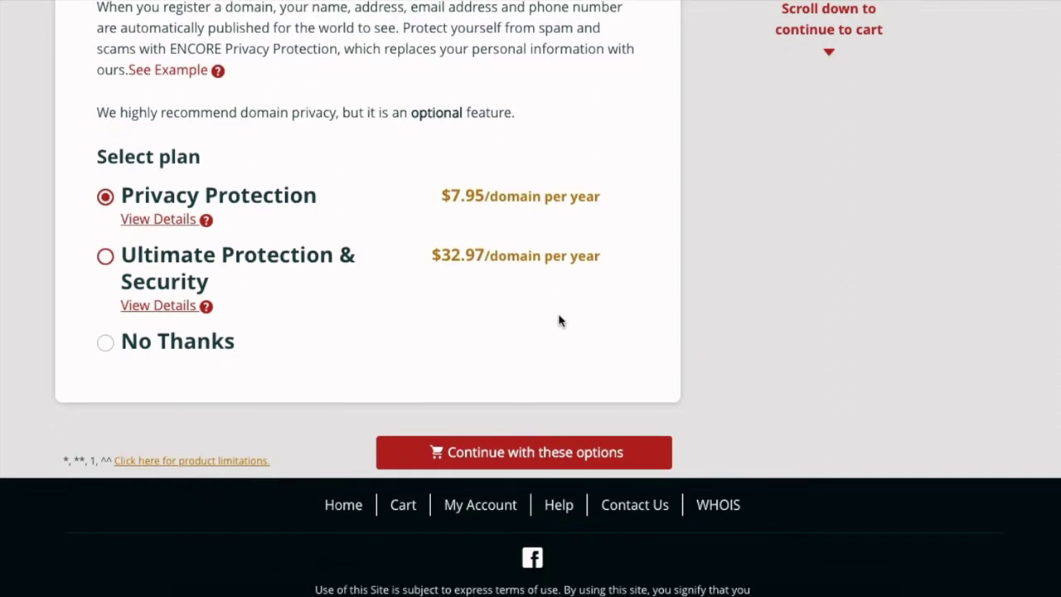
{"action": "left_click", "coordinate": [105, 342]}
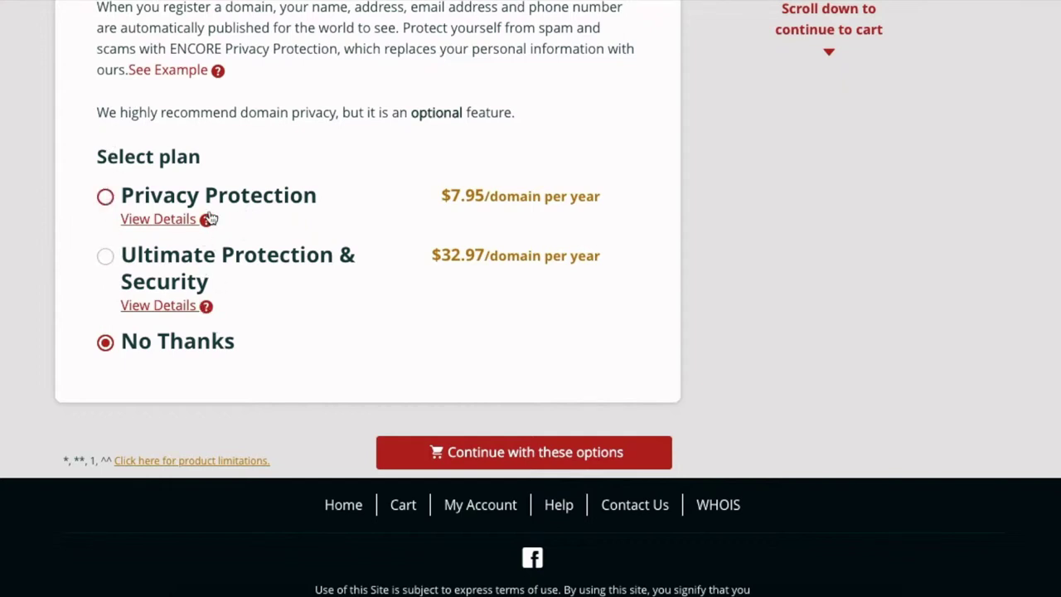
{"action": "left_click", "coordinate": [591, 466]}
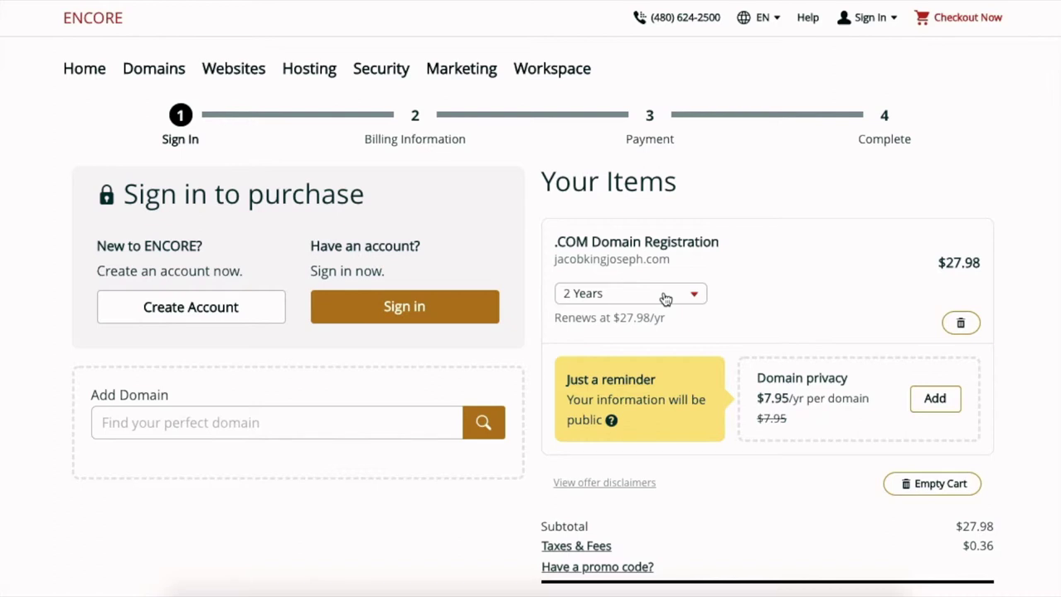
{"action": "left_click", "coordinate": [665, 296]}
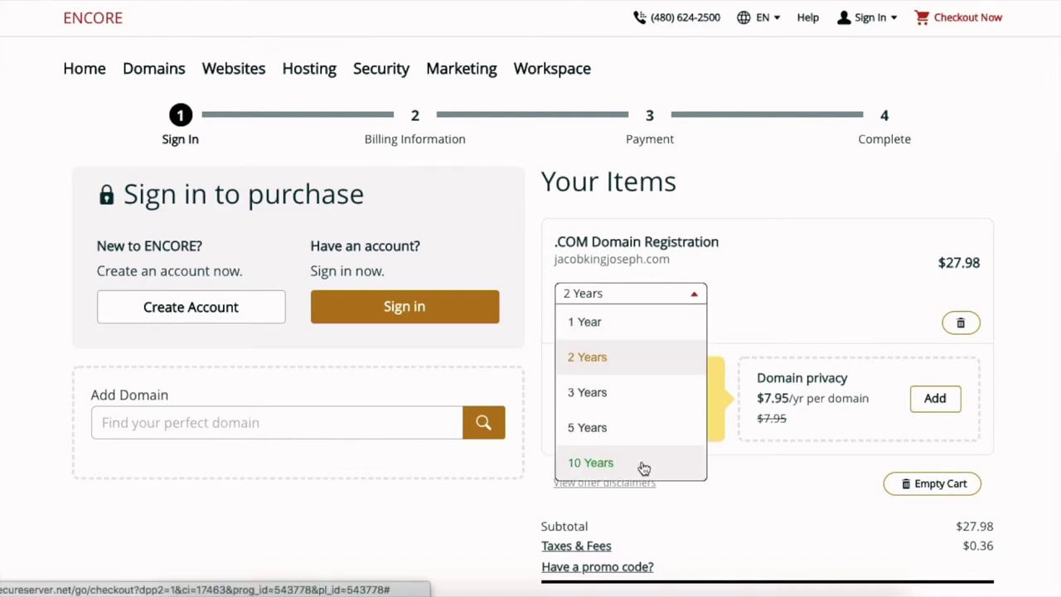
{"action": "left_click", "coordinate": [634, 338]}
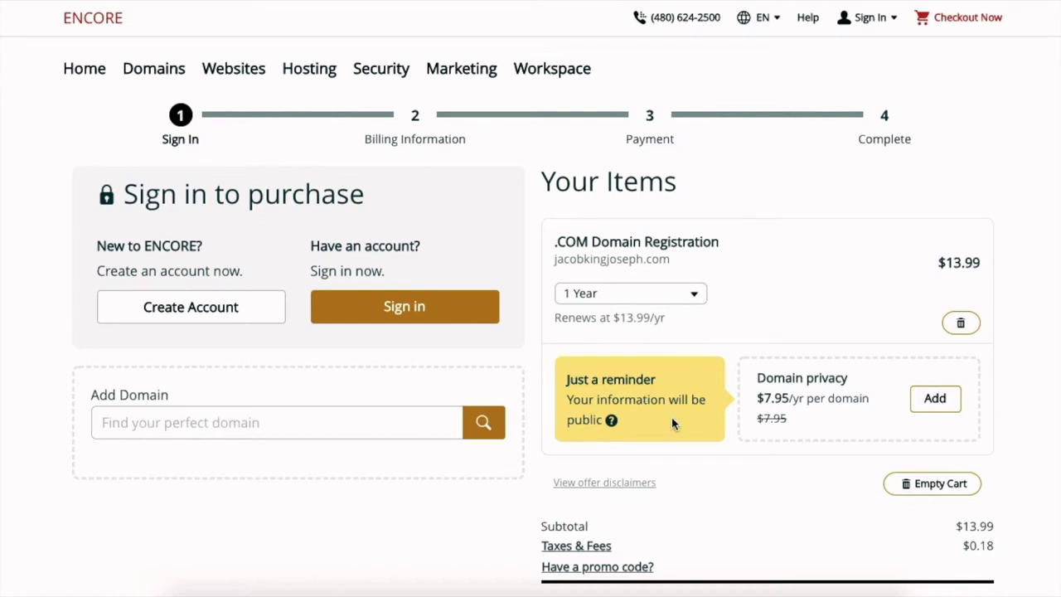
{"action": "scroll", "coordinate": [672, 419], "scroll_direction": "down", "scroll_amount": 2}
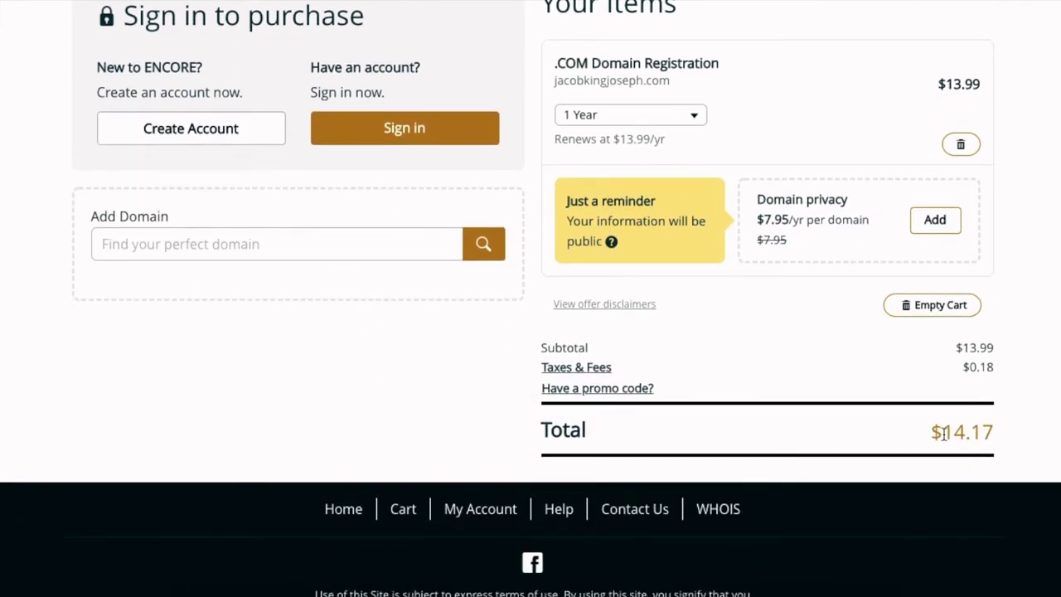
{"action": "scroll", "coordinate": [685, 345], "scroll_direction": "up", "scroll_amount": 2}
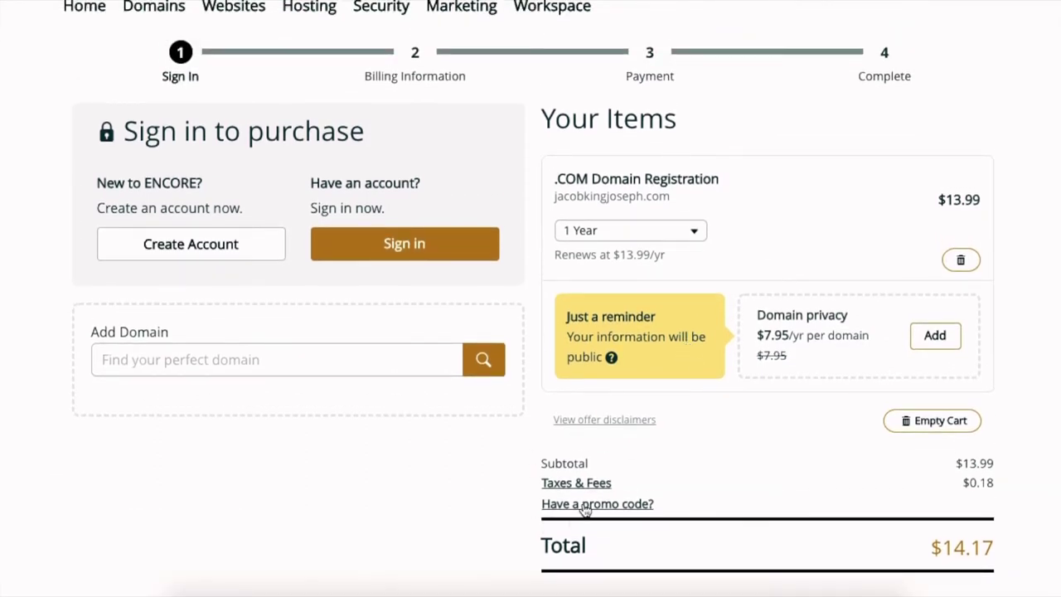
{"action": "scroll", "coordinate": [584, 510], "scroll_direction": "up", "scroll_amount": 1}
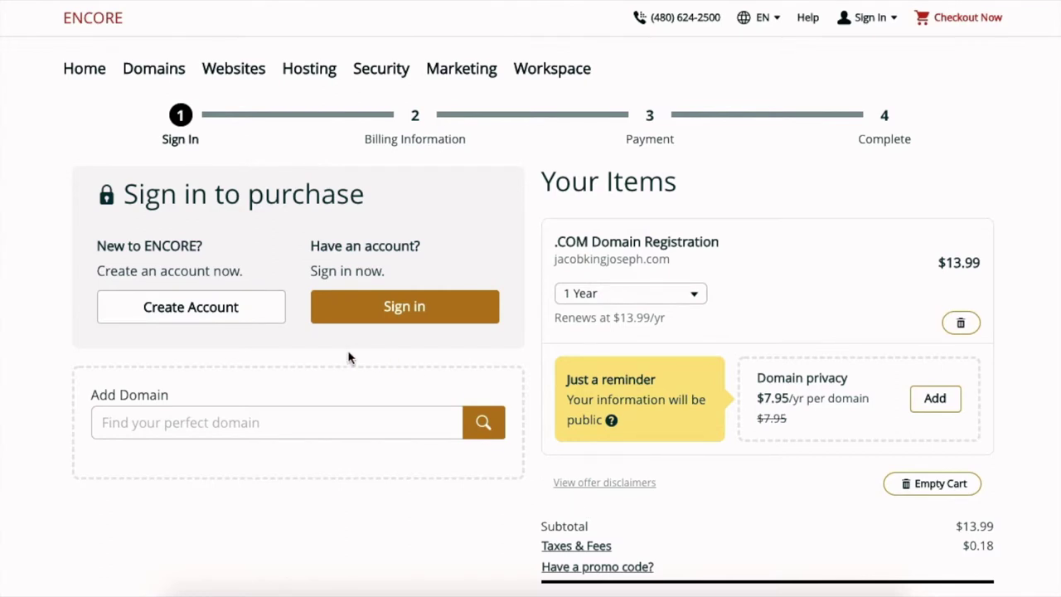
- Start a new account, entering the e-mail address and replacing the prefilled username
{"action": "left_click", "coordinate": [207, 311]}
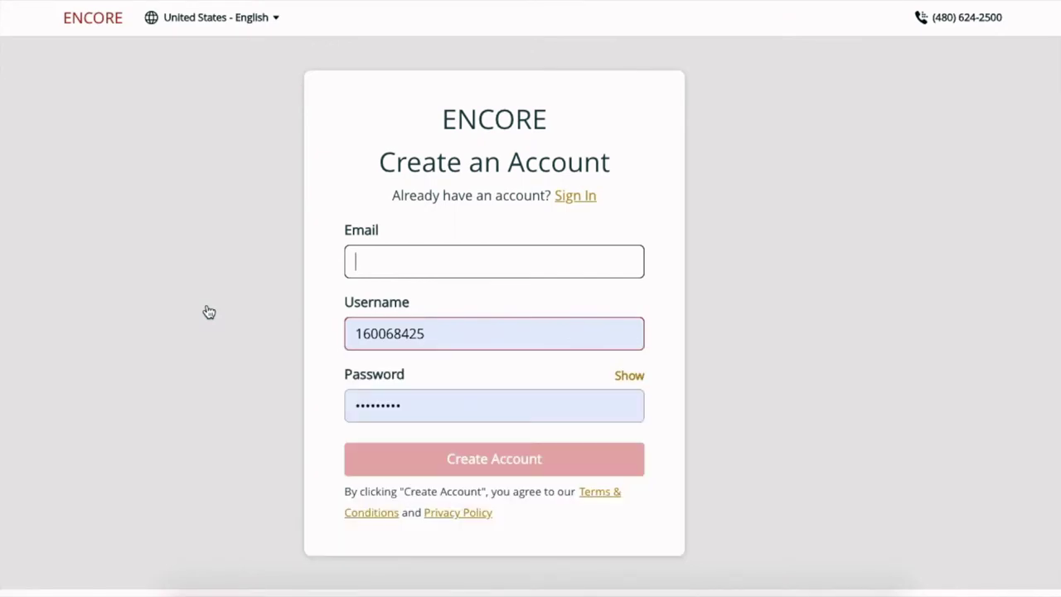
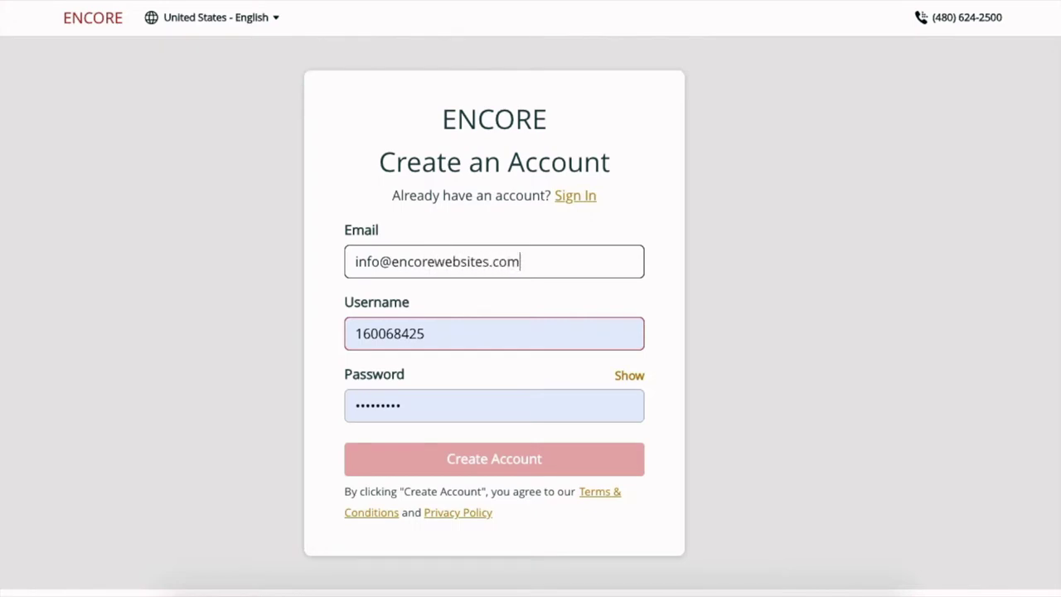
{"action": "key", "text": "Tab"}
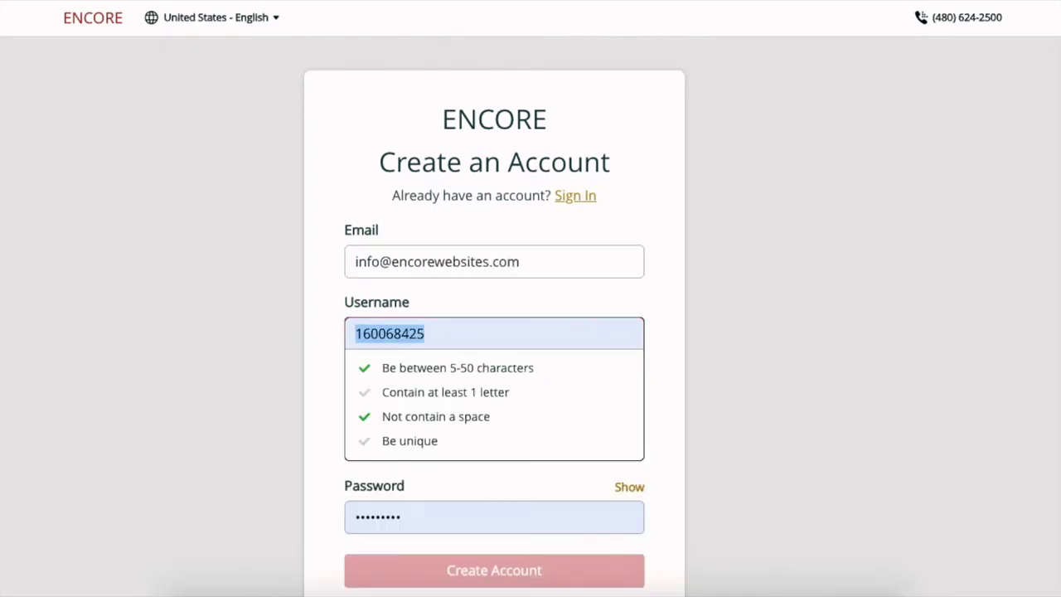
{"action": "key", "text": "BackSpace"}
{"action": "type", "text": "ec"}
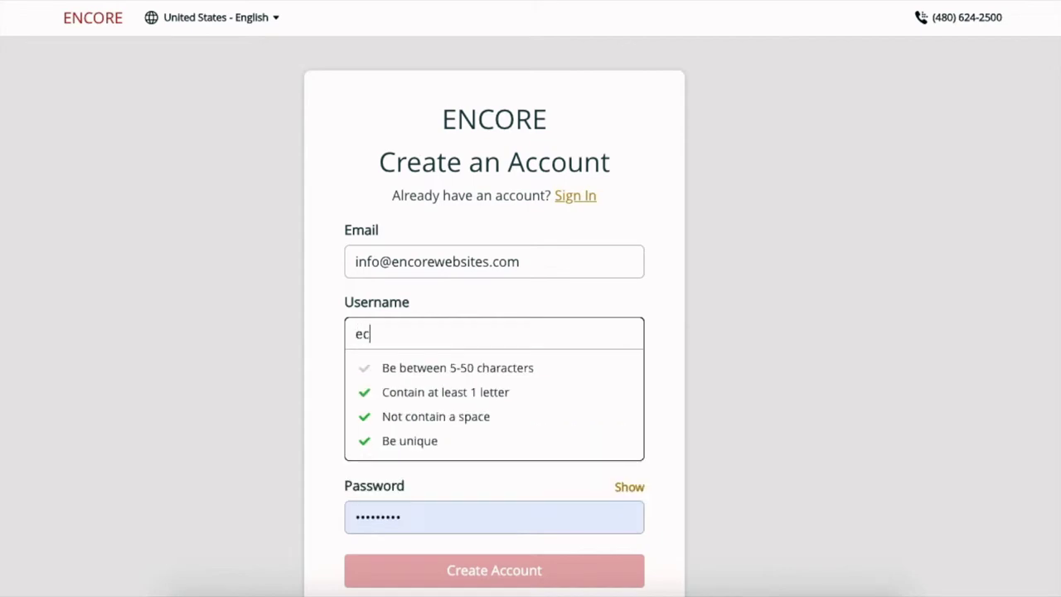
{"action": "key", "text": "BackSpace"}
{"action": "type", "text": "ncoreewebsites"}
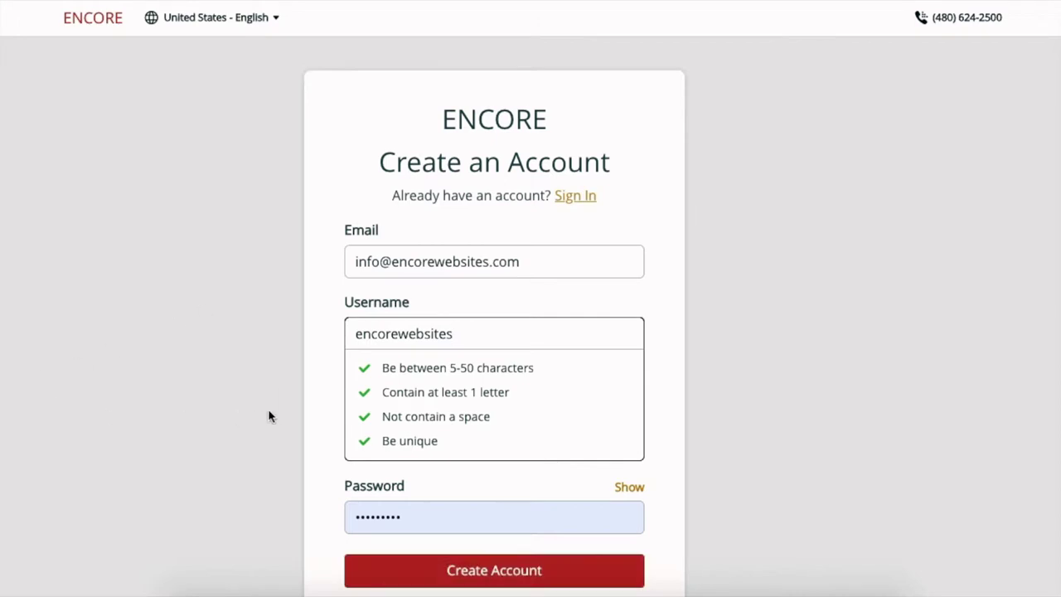
{"action": "left_click", "coordinate": [307, 406]}
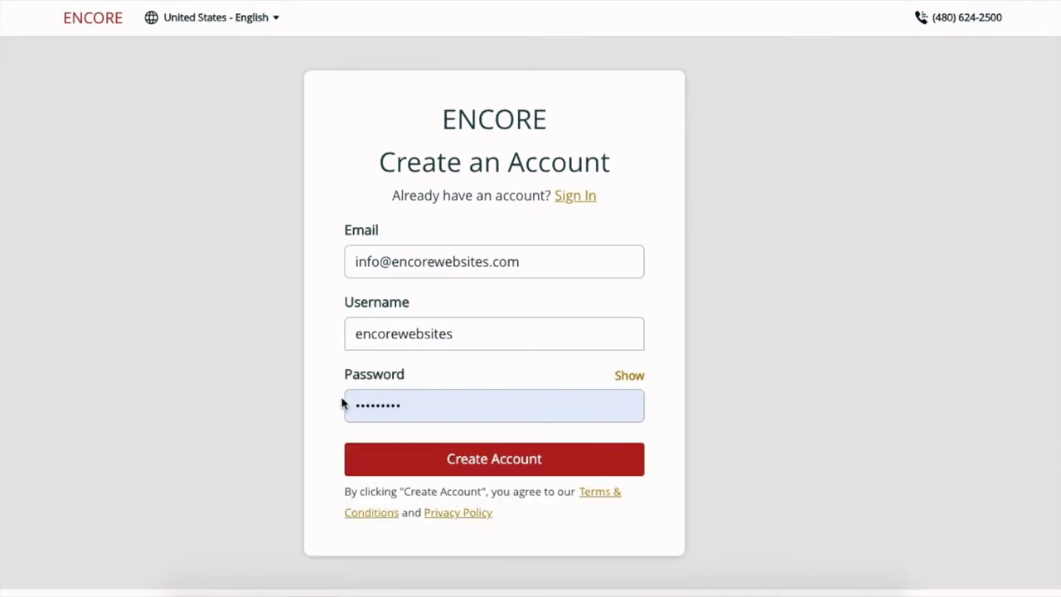
- Replace the prefilled password with a new one and create the account
{"action": "left_click", "coordinate": [394, 415]}
{"action": "key", "text": "BackSpace"}
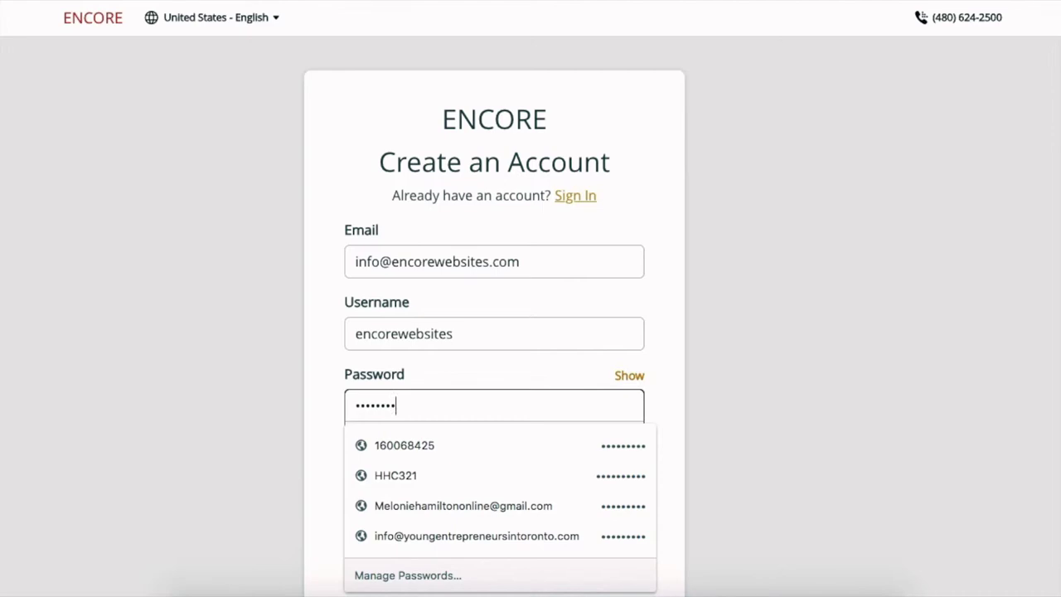
{"action": "key", "text": "BackSpace"}
{"action": "key", "text": "BackSpace"}
{"action": "key", "text": "BackSpace"}
{"action": "key", "text": "BackSpace"}
{"action": "key", "text": "BackSpace"}
{"action": "key", "text": "BackSpace"}
{"action": "type", "text": "•••••••••••"}
{"action": "left_click", "coordinate": [174, 421]}
{"action": "left_click", "coordinate": [533, 457]}
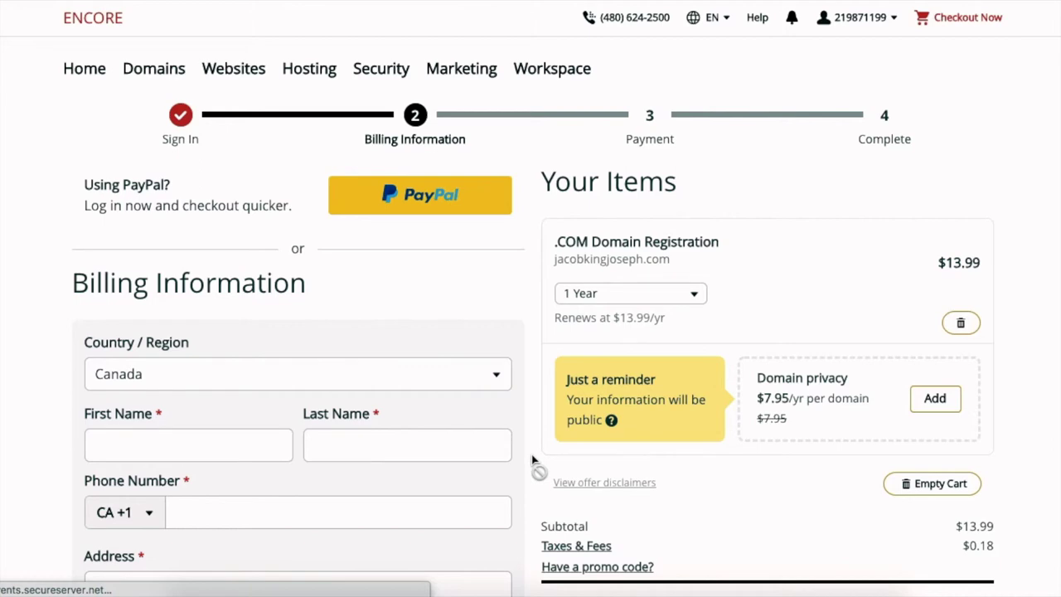
- Fill in the billing first name, last name and contact details, then save them
{"action": "scroll", "coordinate": [535, 460], "scroll_direction": "down", "scroll_amount": 2}
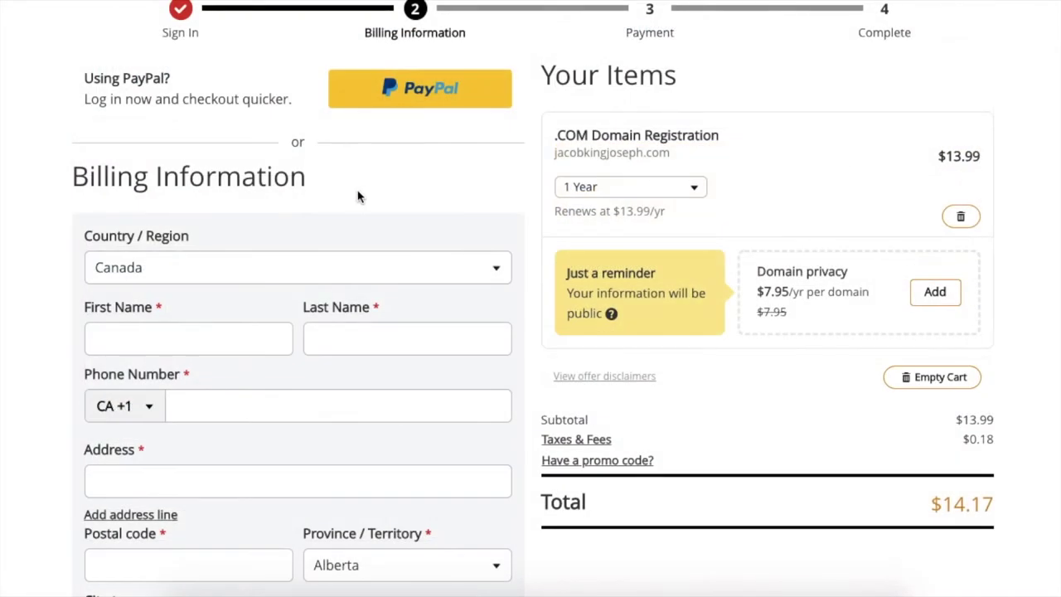
{"action": "left_click", "coordinate": [212, 335]}
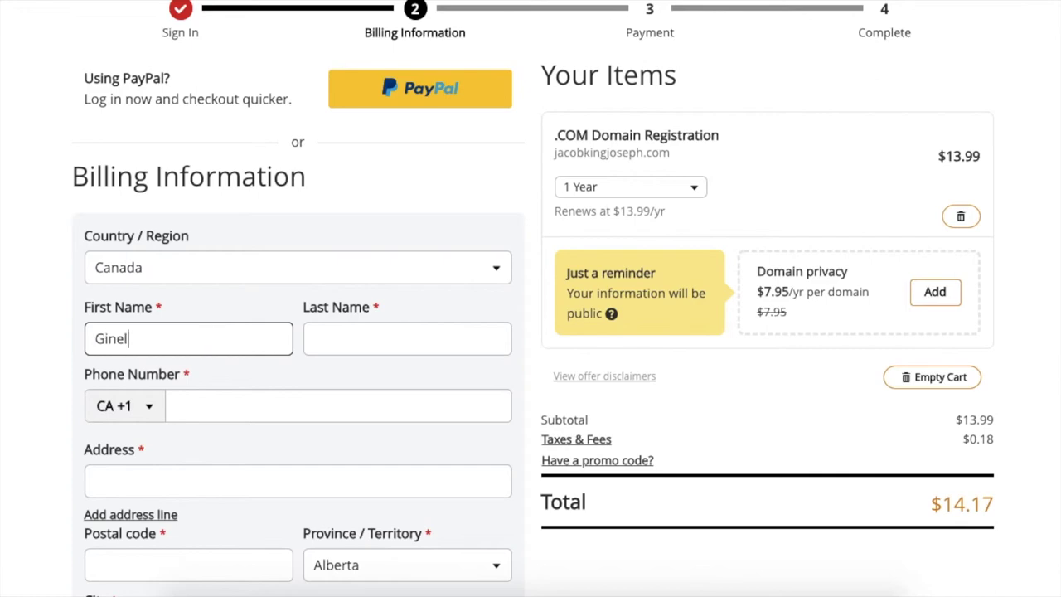
{"action": "key", "text": "Tab"}
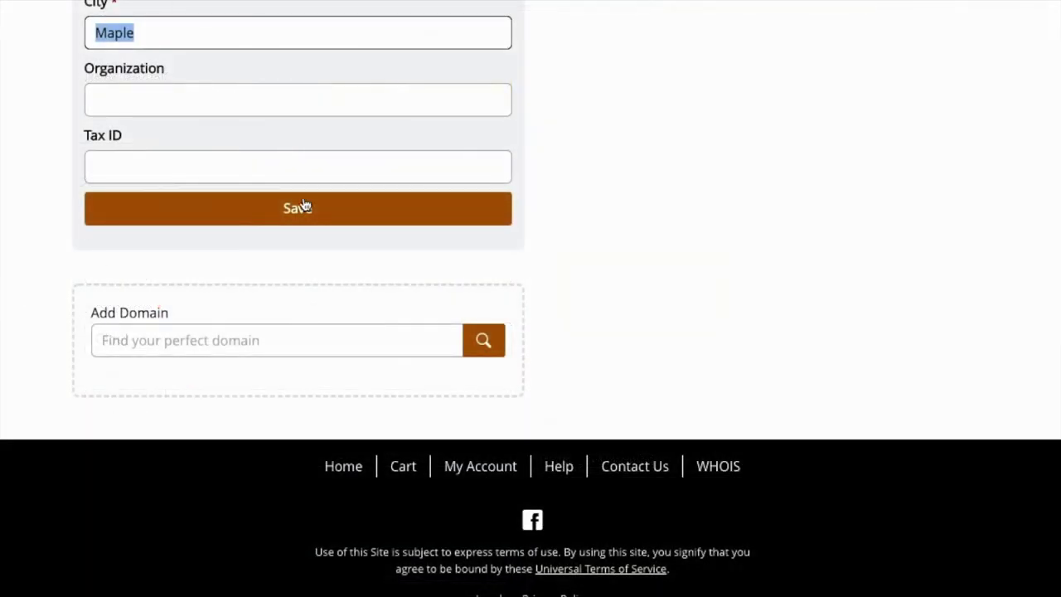
{"action": "left_click", "coordinate": [628, 131]}
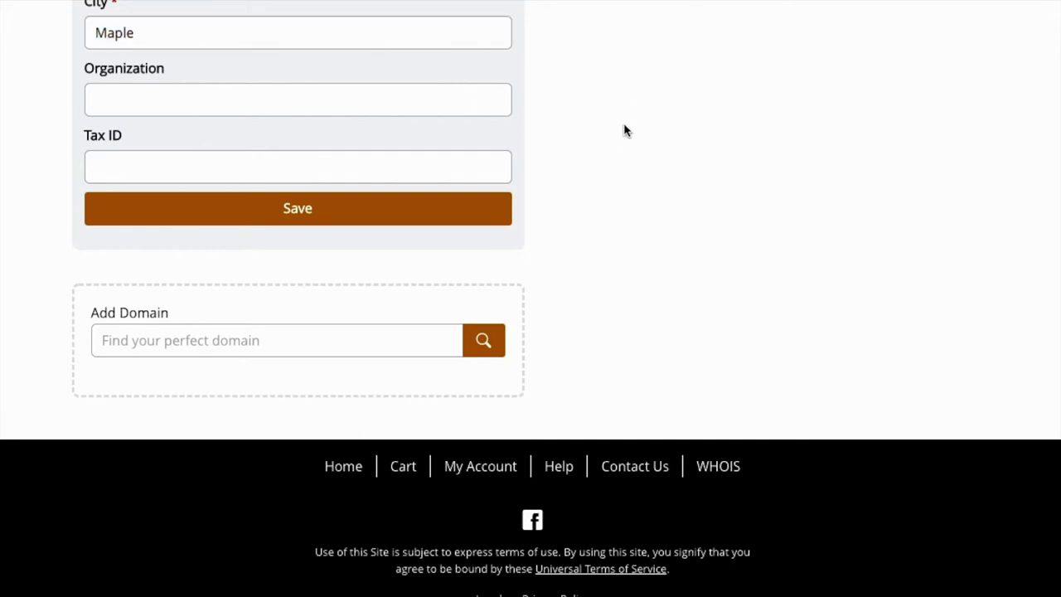
{"action": "left_click", "coordinate": [348, 224]}
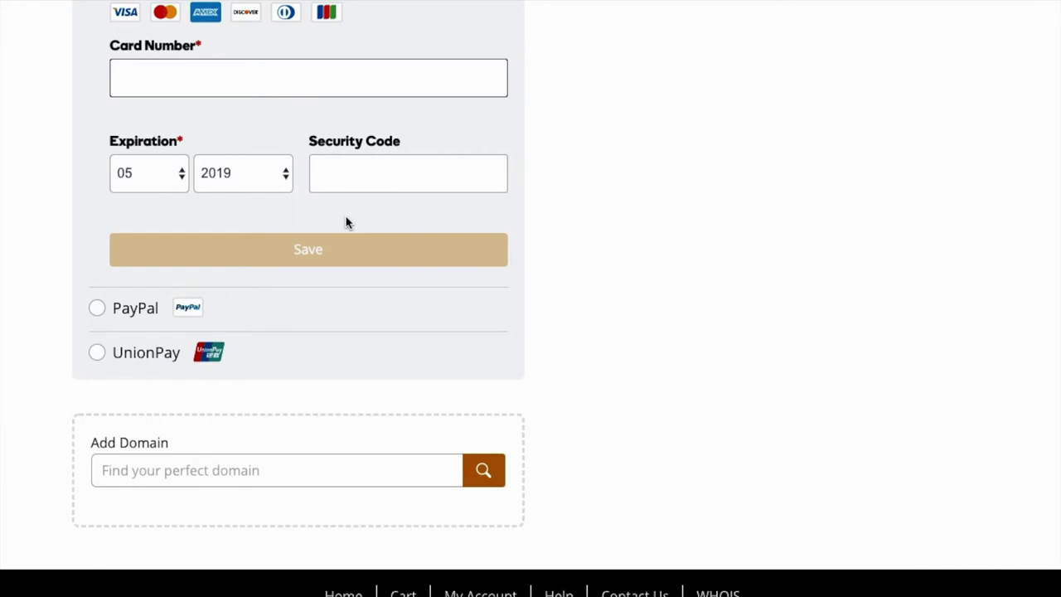
- Agree to pay with the PayPal balance in the stalled PayPal login
{"action": "scroll", "coordinate": [348, 222], "scroll_direction": "up", "scroll_amount": 5}
{"action": "scroll", "coordinate": [347, 223], "scroll_direction": "up", "scroll_amount": 3}
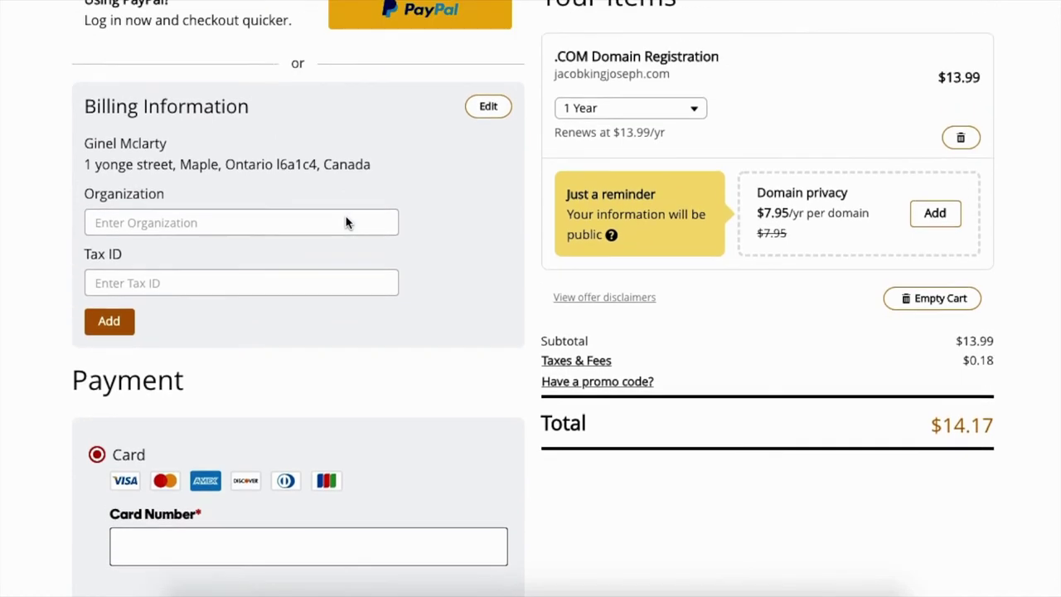
{"action": "scroll", "coordinate": [347, 222], "scroll_direction": "up", "scroll_amount": 5}
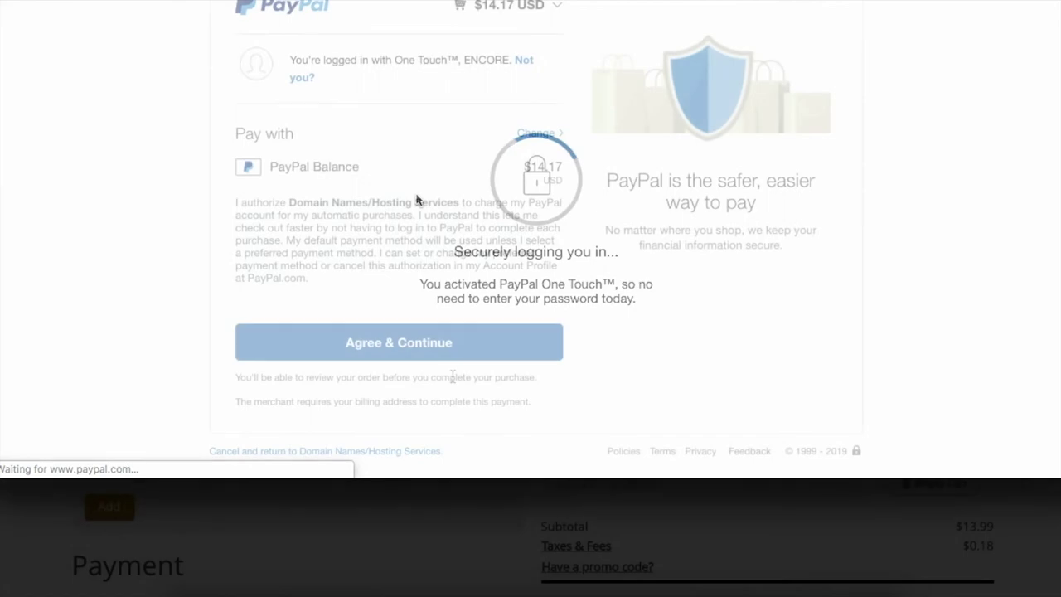
{"action": "left_click", "coordinate": [410, 346]}
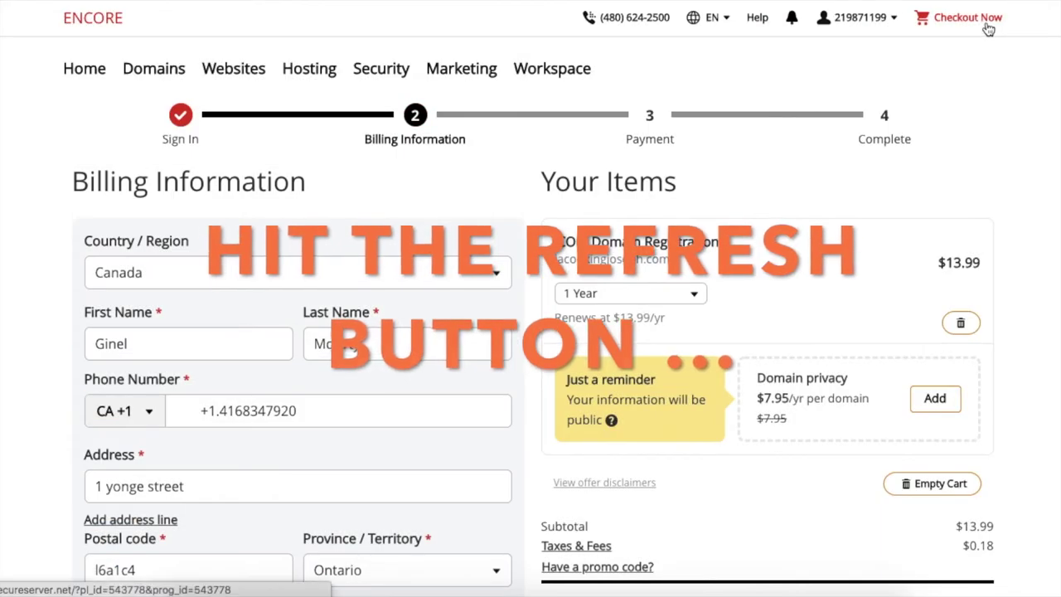
- Reload checkout and select PayPal as the payment method
{"action": "left_click", "coordinate": [988, 29]}
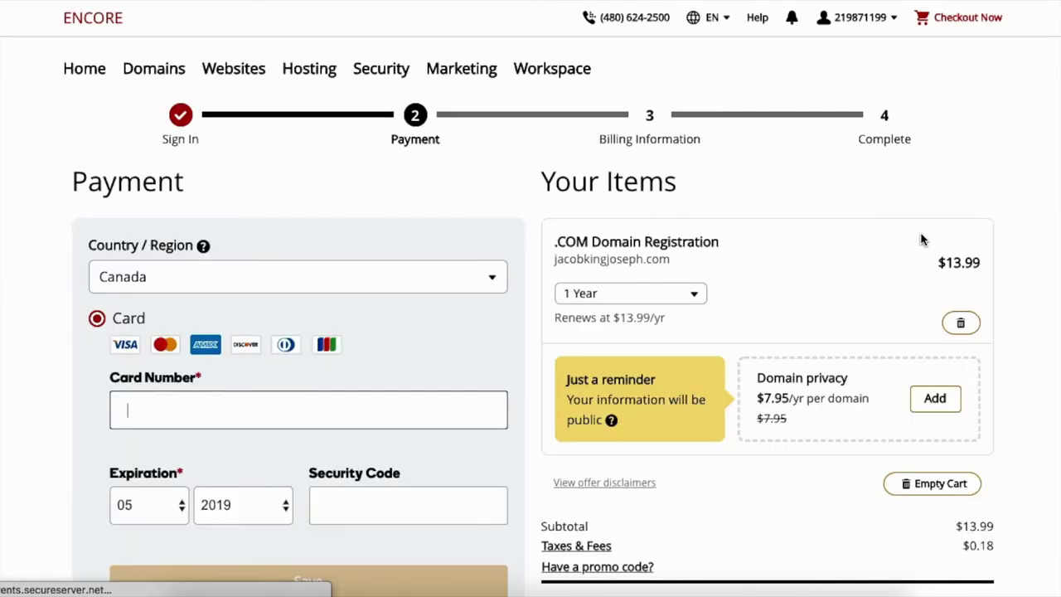
{"action": "scroll", "coordinate": [916, 305], "scroll_direction": "down", "scroll_amount": 3}
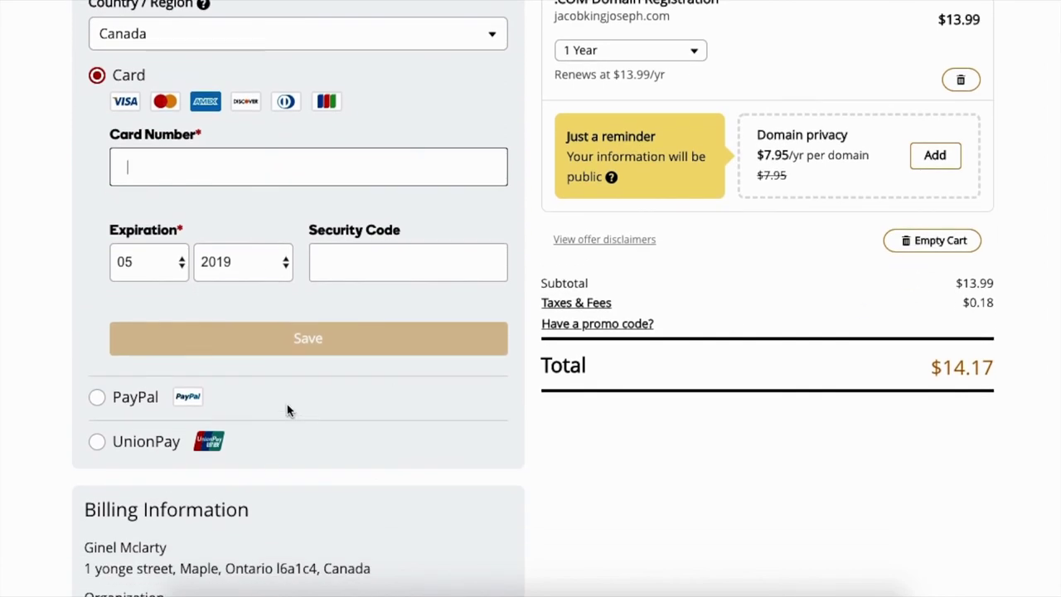
{"action": "left_click", "coordinate": [97, 398]}
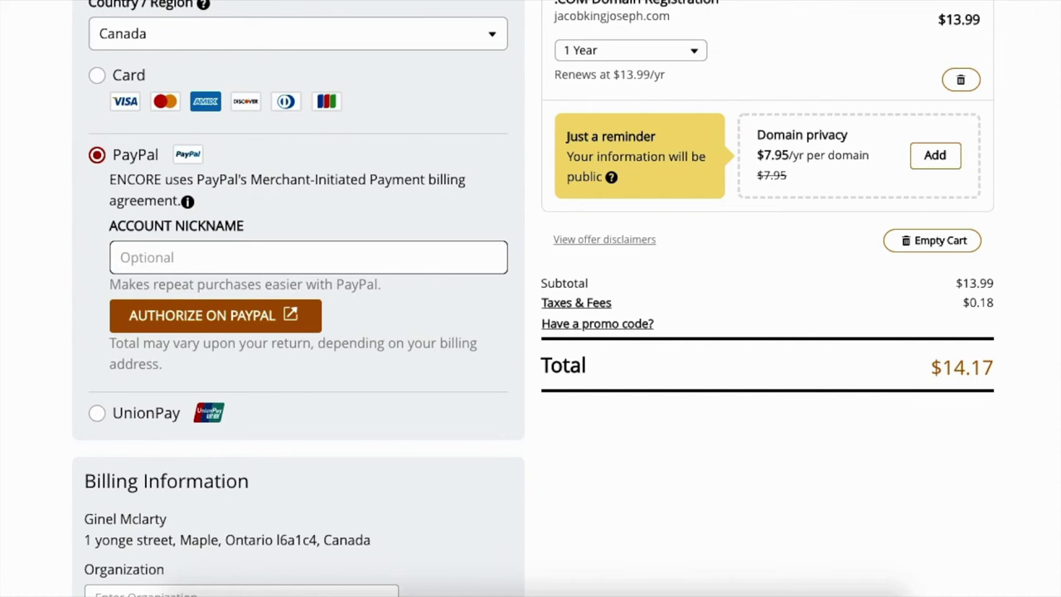
- Enter 'Encore' as the PayPal account nickname
{"action": "type", "text": "Encpre"}
{"action": "key", "text": "BackSpace"}
{"action": "key", "text": "BackSpace"}
{"action": "type", "text": "ore"}
{"action": "scroll", "coordinate": [314, 352], "scroll_direction": "down", "scroll_amount": 1}
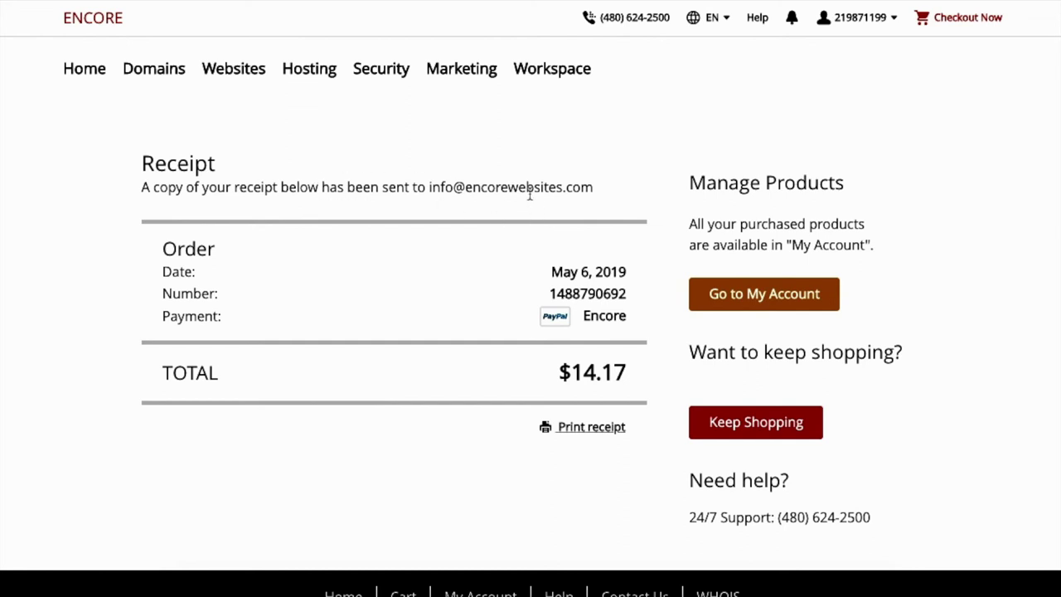
- Go from the $14.17 receipt to the new account's overview
{"action": "left_click", "coordinate": [788, 300]}
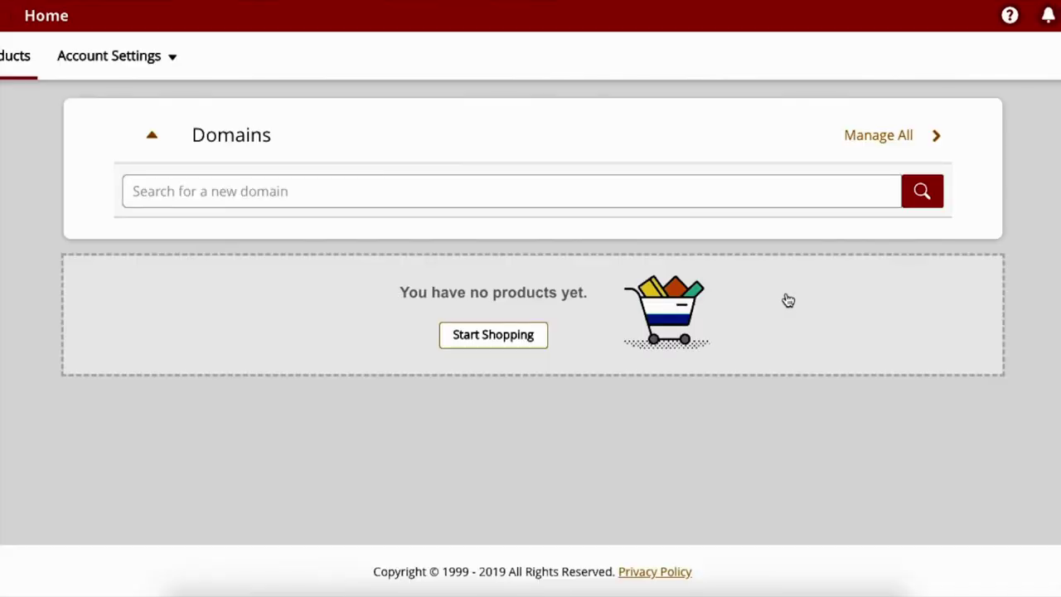
{"action": "left_click", "coordinate": [156, 141]}
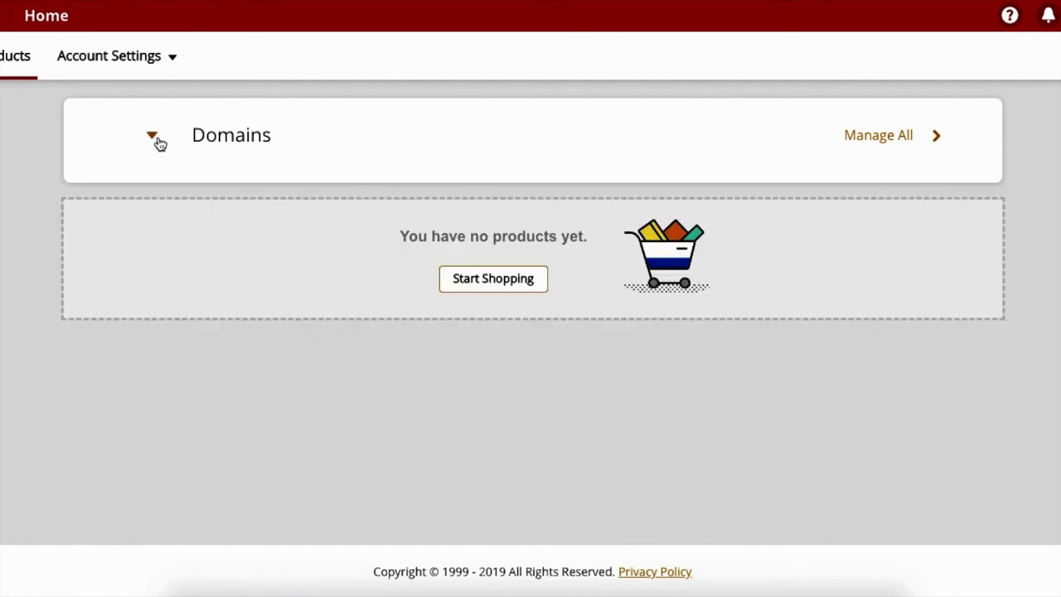
{"action": "left_click", "coordinate": [157, 141]}
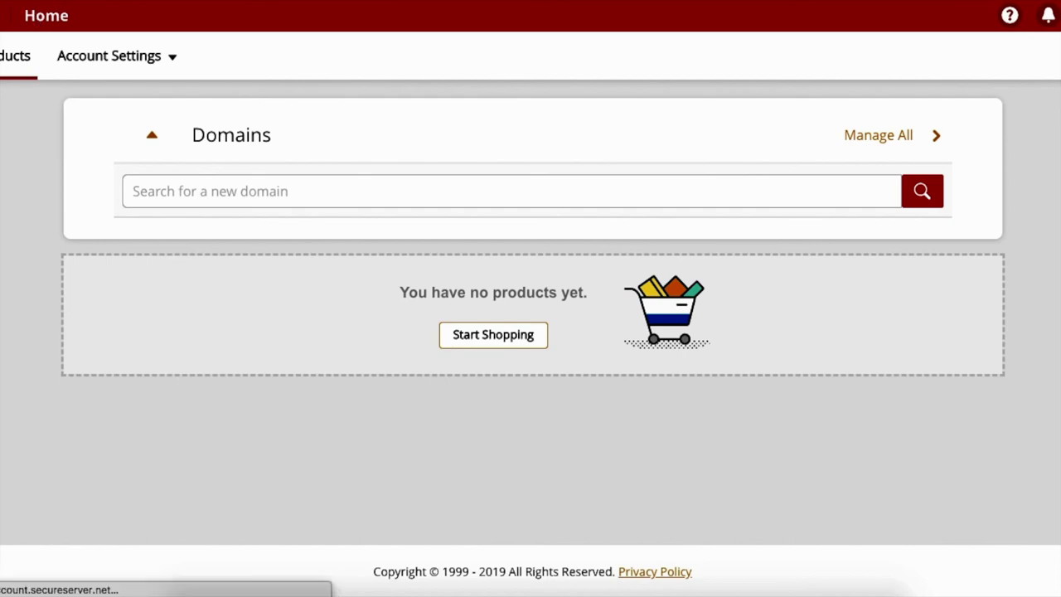
{"action": "left_click", "coordinate": [47, 15]}
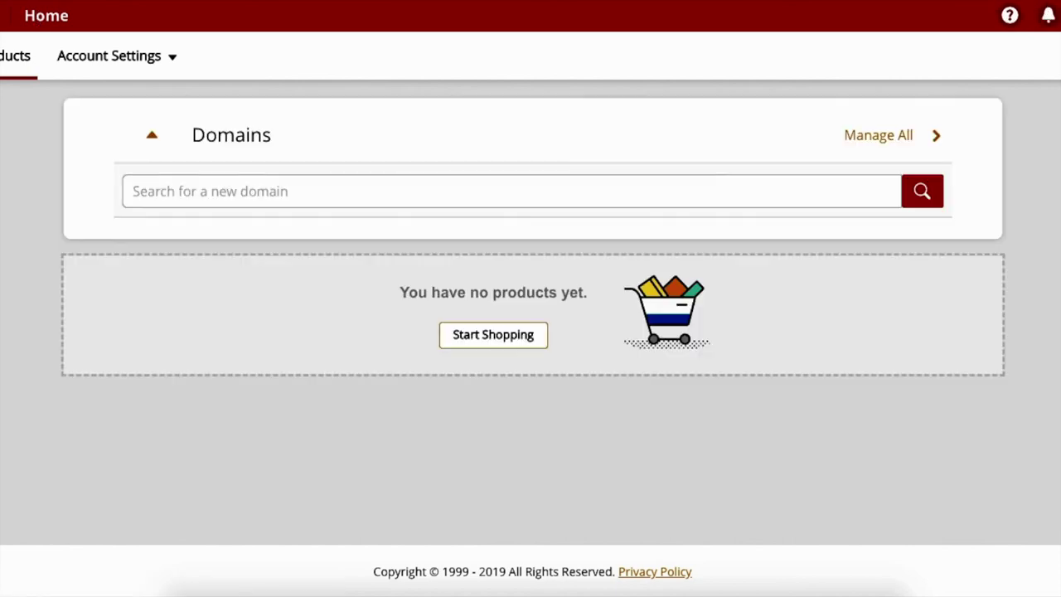
{"action": "left_click", "coordinate": [885, 144]}
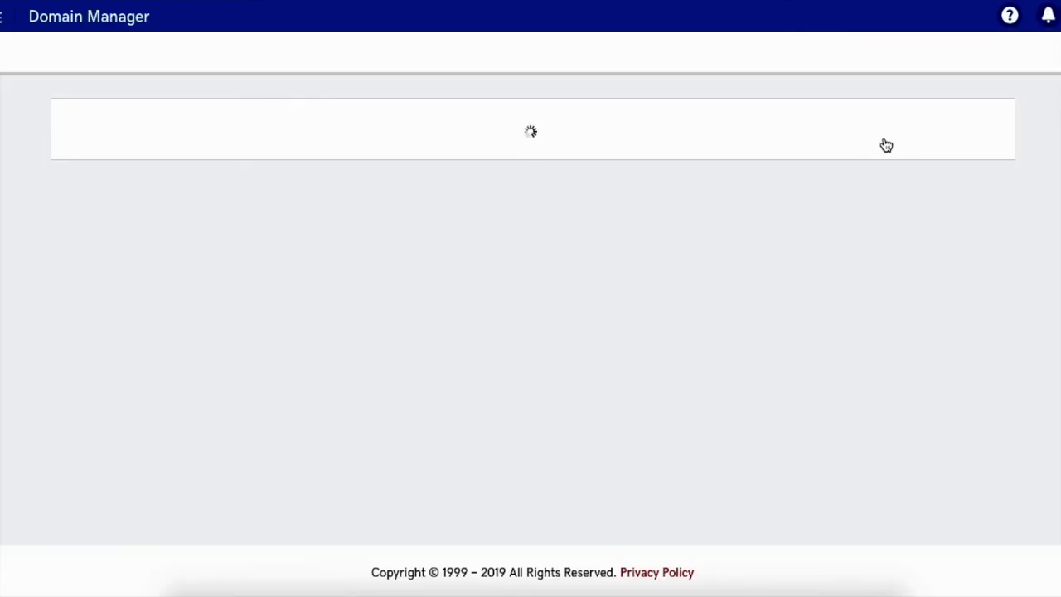